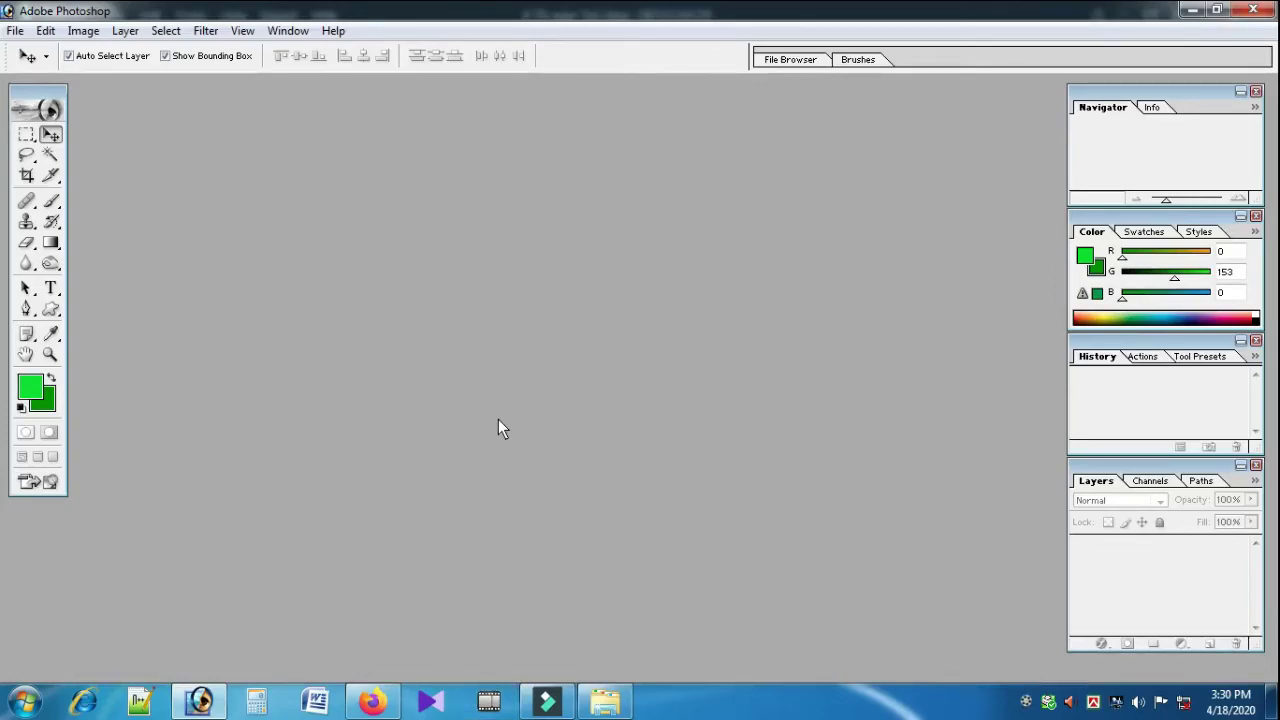
Open the File menu, dismiss it without choosing anything, then open it again.
{"action": "left_click", "coordinate": [15, 31]}
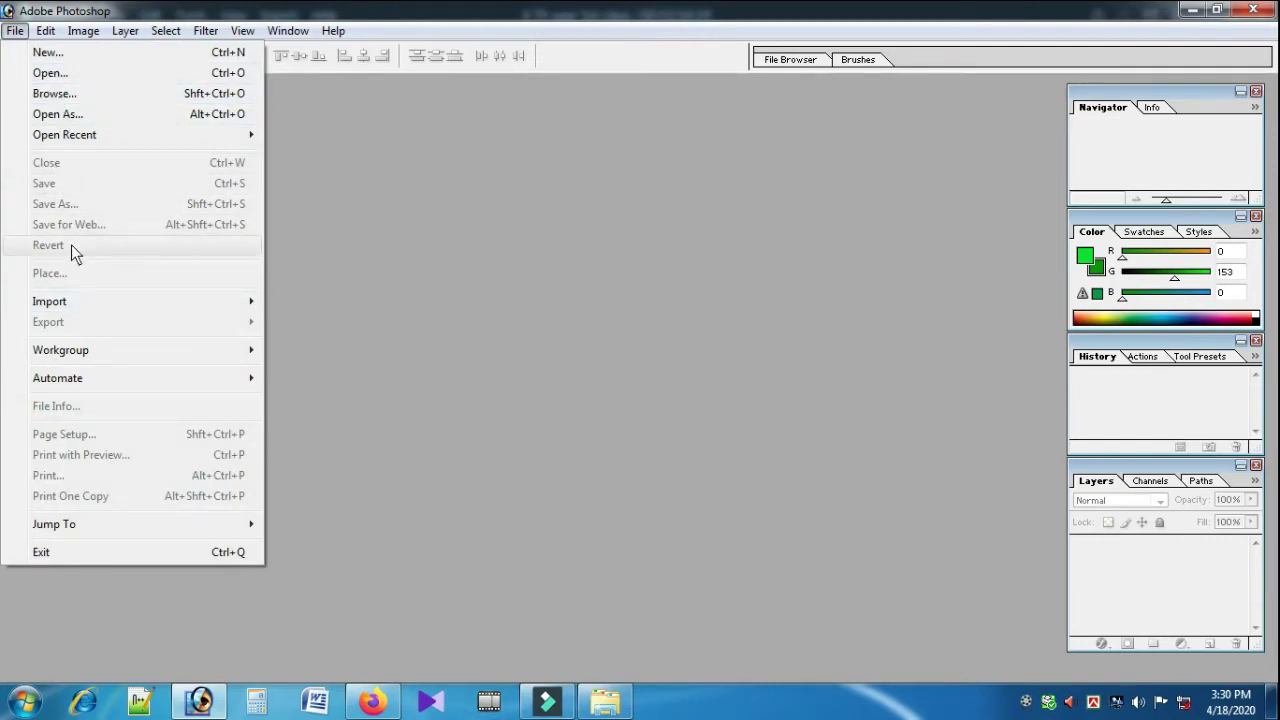
{"action": "left_click", "coordinate": [421, 220]}
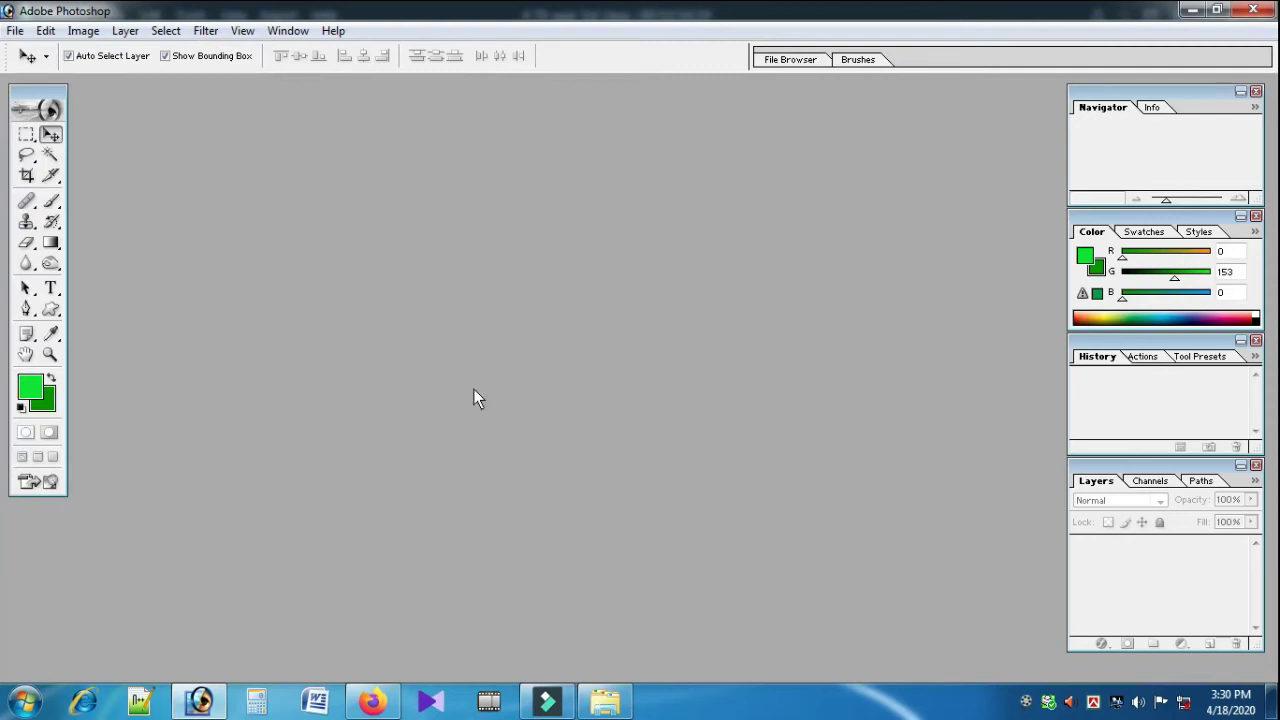
{"action": "left_click", "coordinate": [15, 30]}
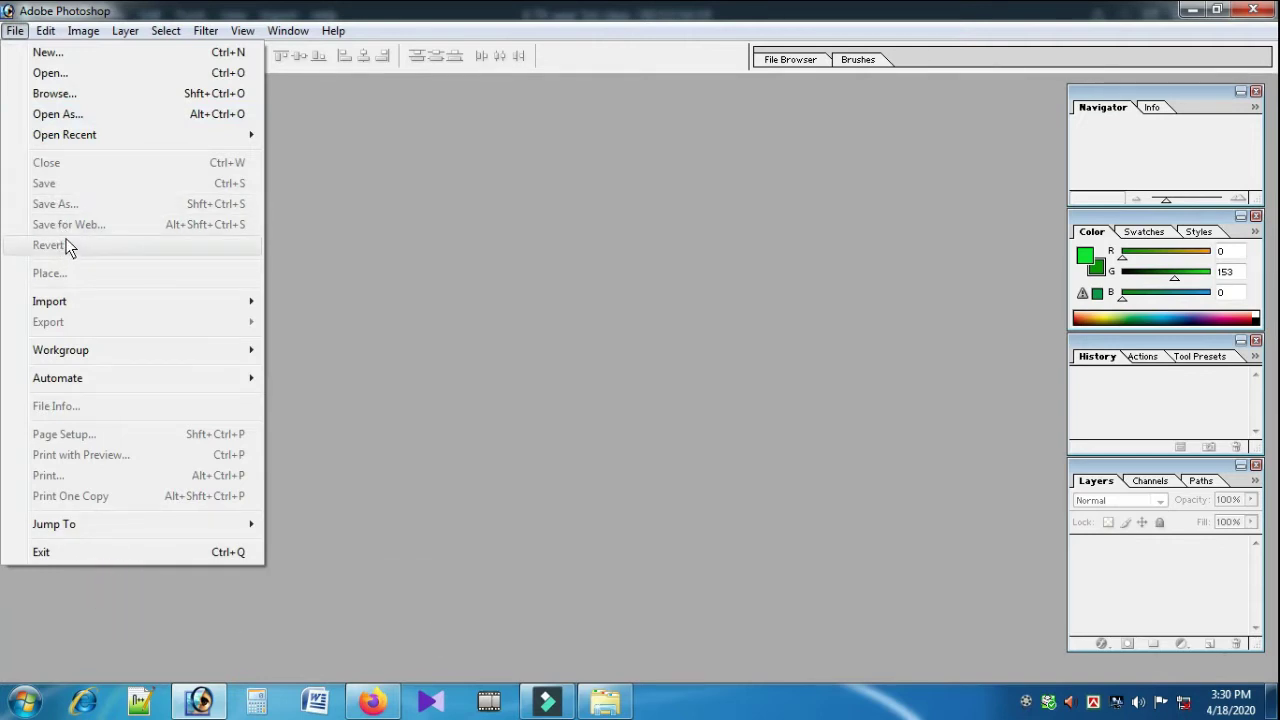
Start a new document, move its dialog up-left, and rename Untitled-1 to Test.
{"action": "left_click", "coordinate": [48, 52]}
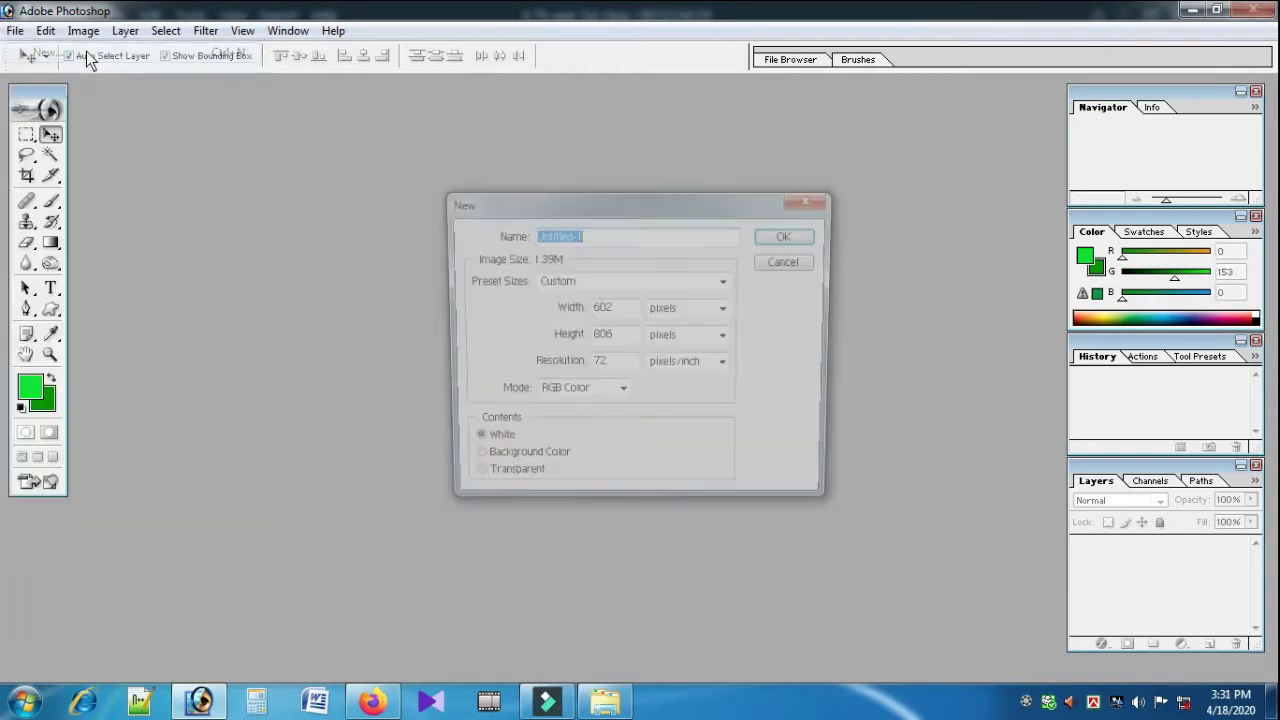
{"action": "left_click_drag", "start_coordinate": [591, 203], "coordinate": [425, 153]}
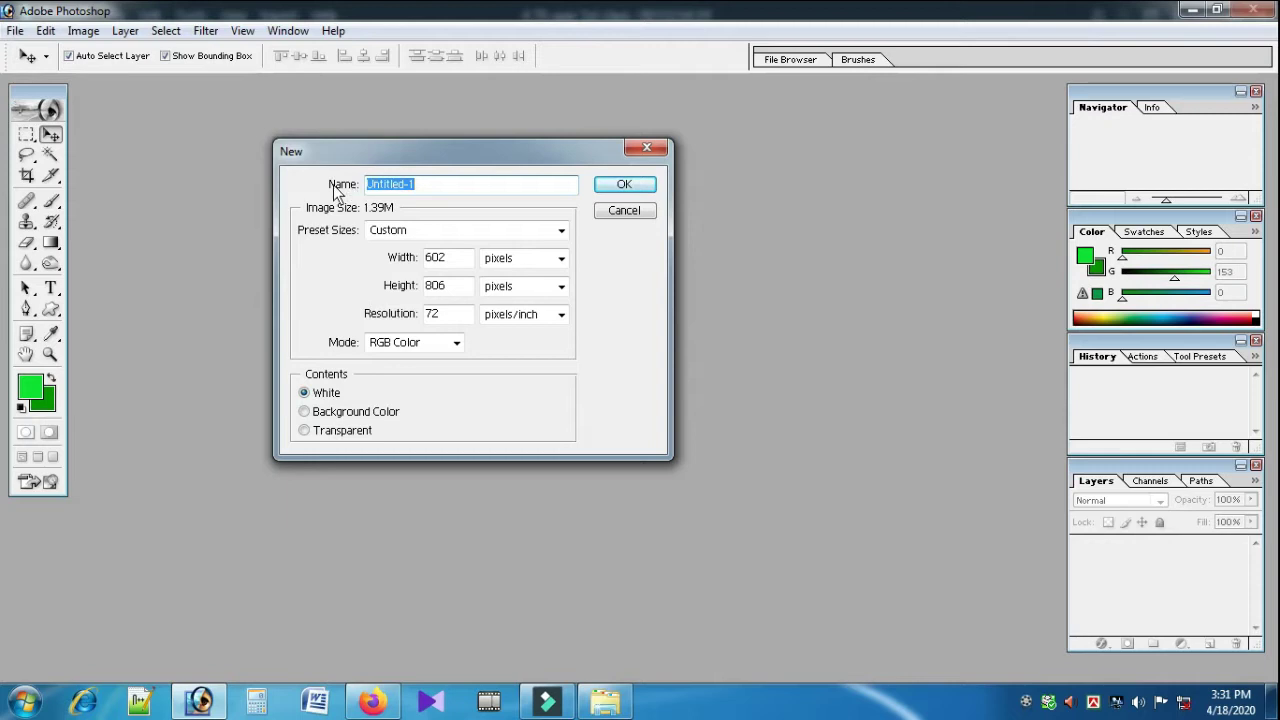
{"action": "left_click", "coordinate": [436, 189]}
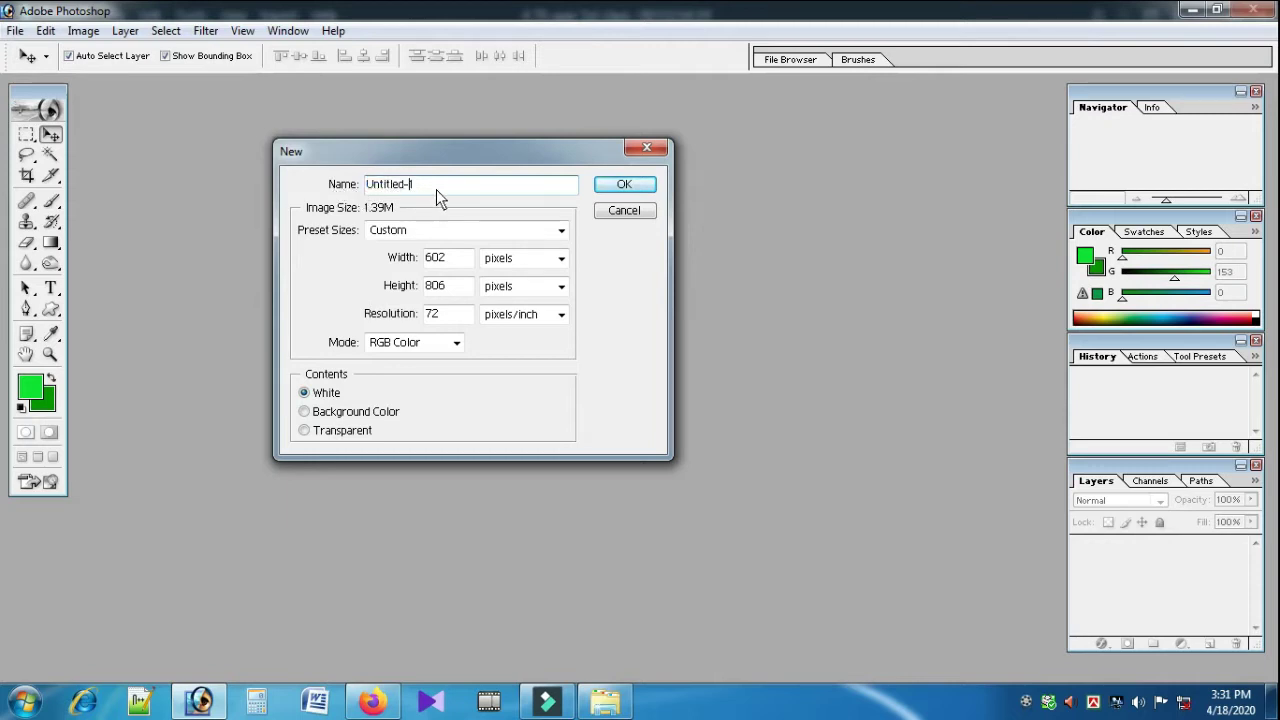
{"action": "left_click_drag", "start_coordinate": [434, 189], "coordinate": [366, 190]}
{"action": "type", "text": "Test"}
Apply the A4 preset (210 × 297 mm) and set resolution to 150 pixels/inch.
{"action": "left_click", "coordinate": [394, 233]}
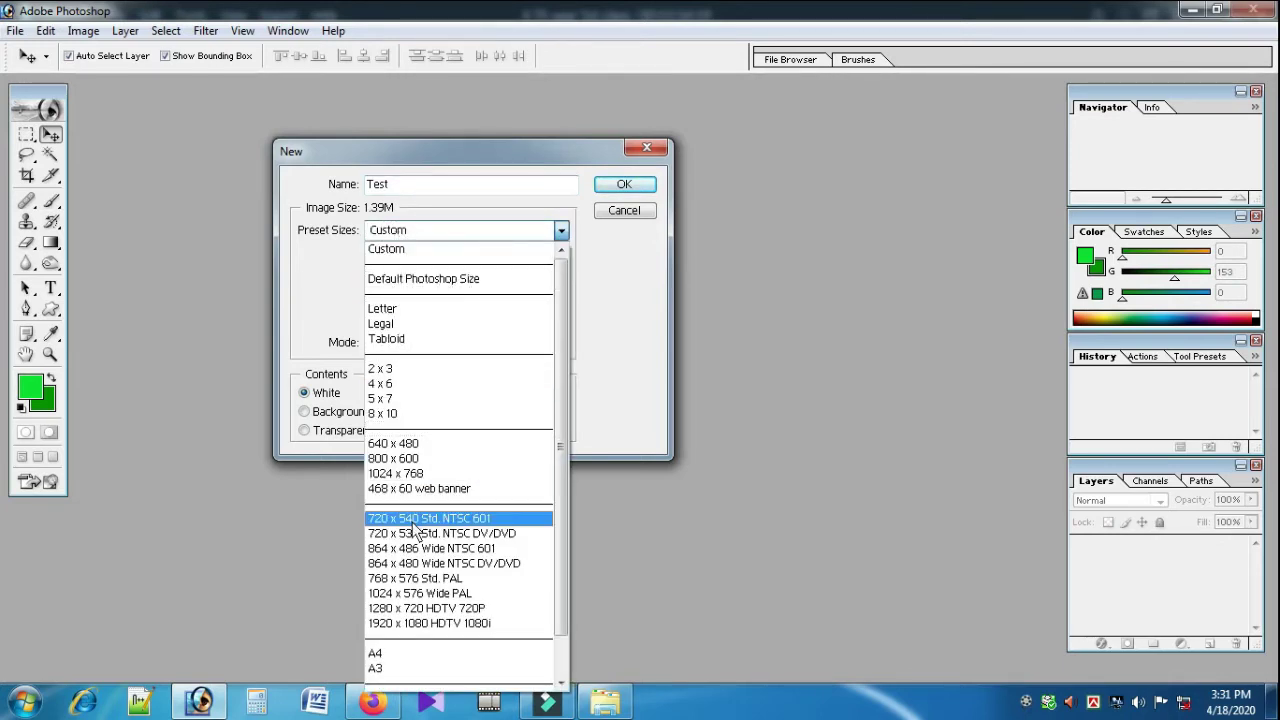
{"action": "left_click", "coordinate": [413, 651]}
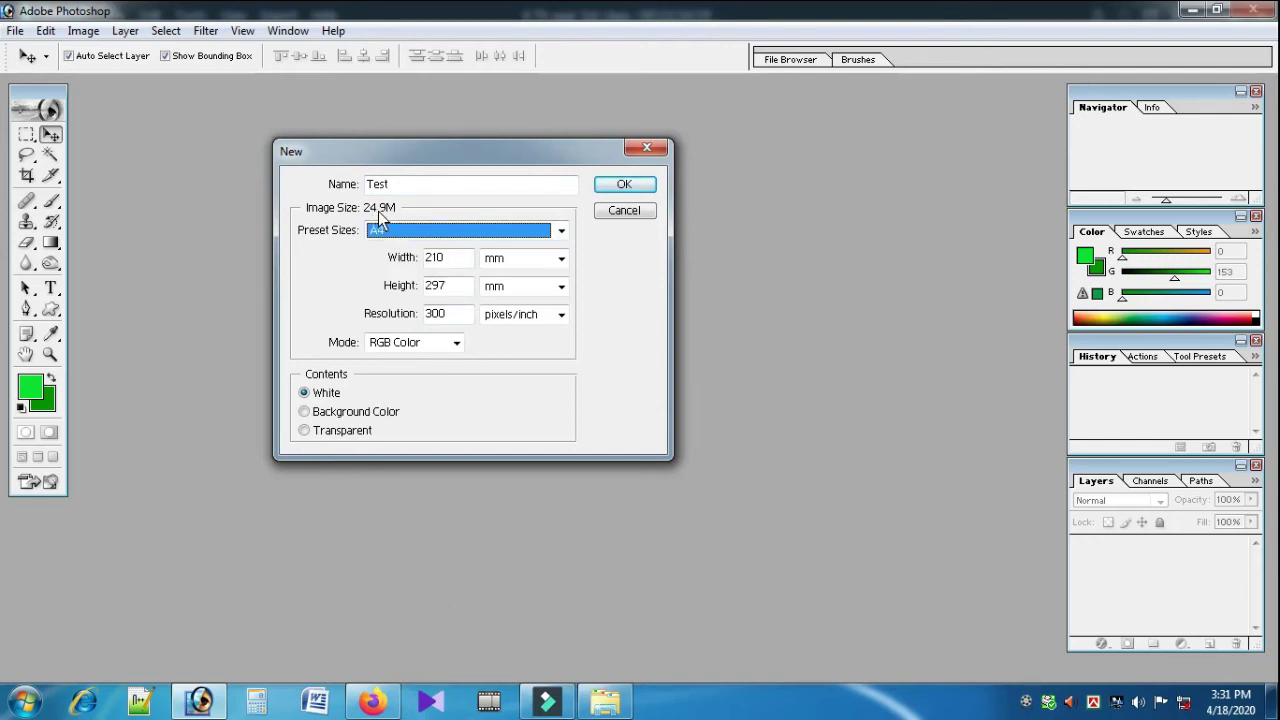
{"action": "double_click", "coordinate": [430, 313]}
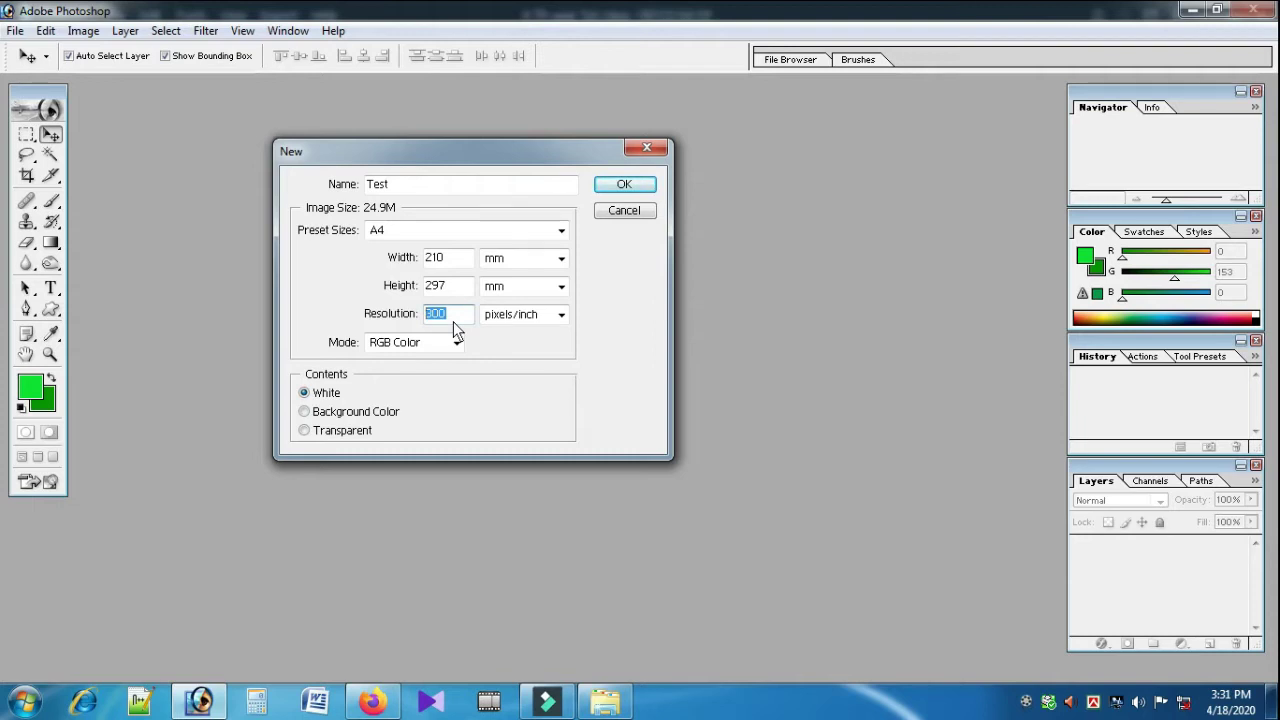
{"action": "left_click", "coordinate": [457, 322]}
{"action": "double_click", "coordinate": [438, 321]}
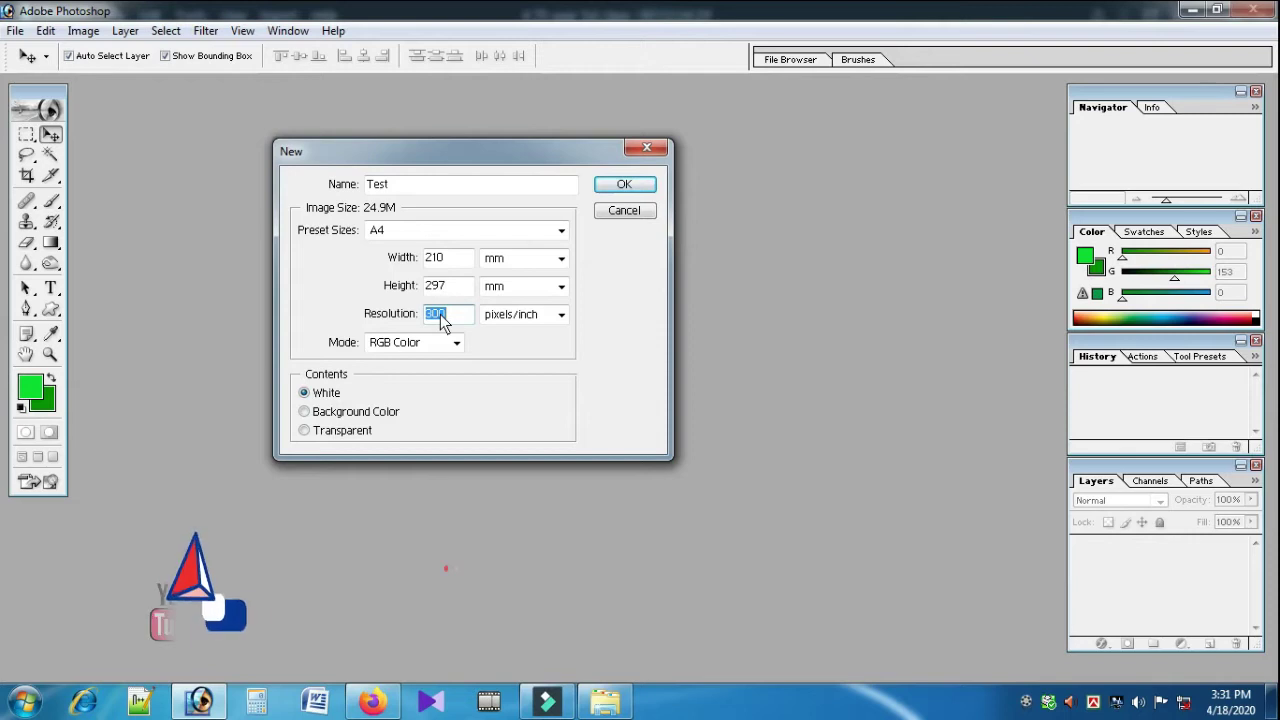
{"action": "type", "text": "72"}
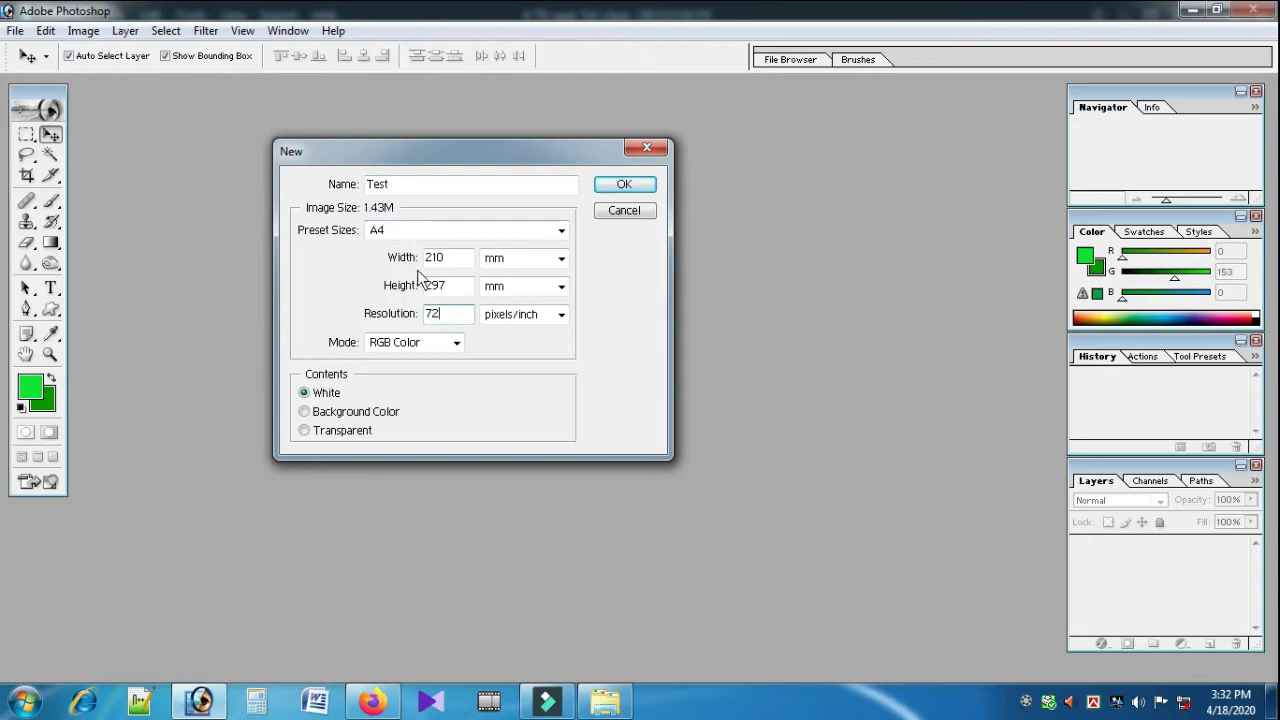
{"action": "left_click_drag", "start_coordinate": [444, 315], "coordinate": [421, 310]}
{"action": "type", "text": "300"}
{"action": "type", "text": "150"}
Apply the 1280 x 720 HDTV 720P preset and select the 1280 width value.
{"action": "left_click", "coordinate": [561, 231]}
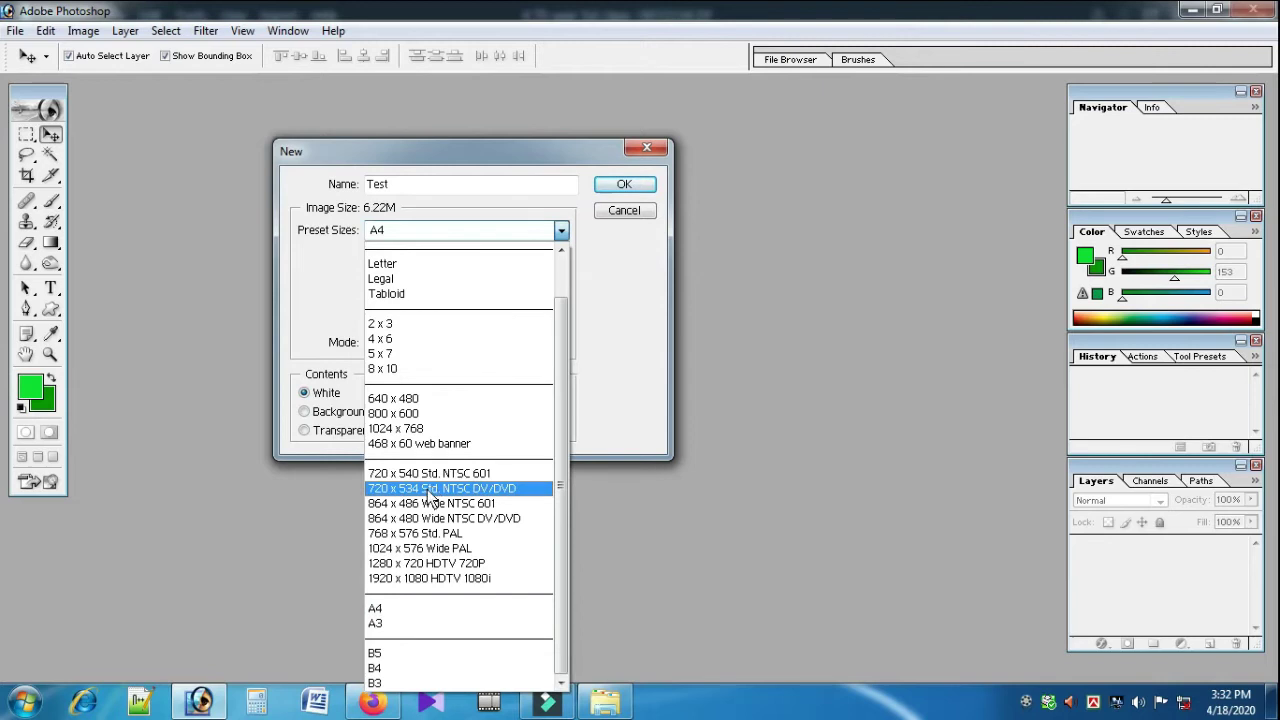
{"action": "left_click", "coordinate": [436, 564]}
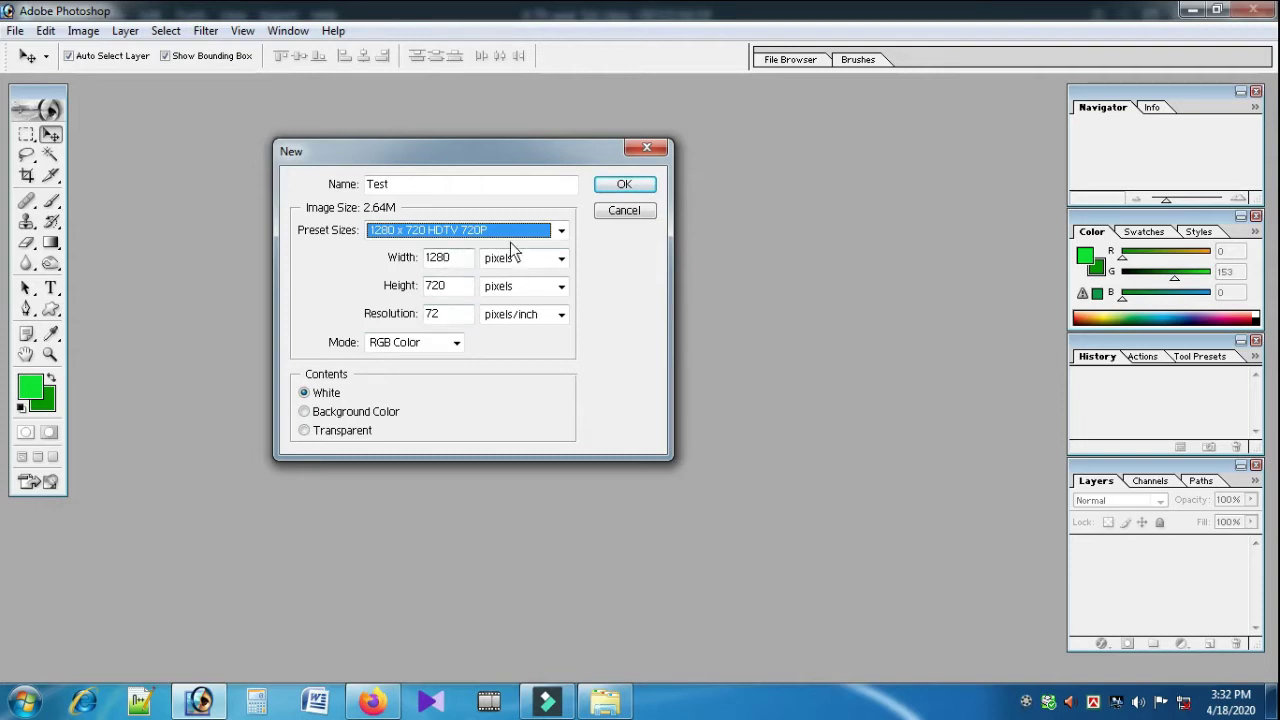
{"action": "left_click", "coordinate": [558, 234]}
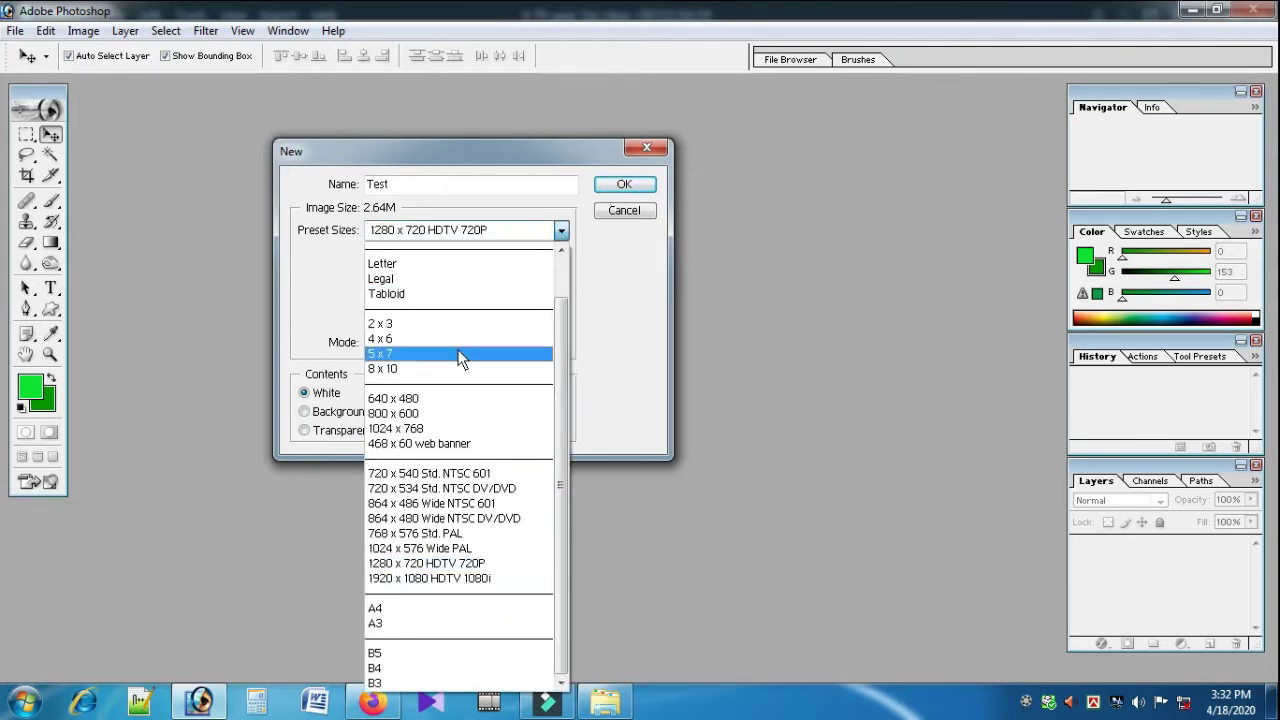
{"action": "left_click", "coordinate": [503, 238]}
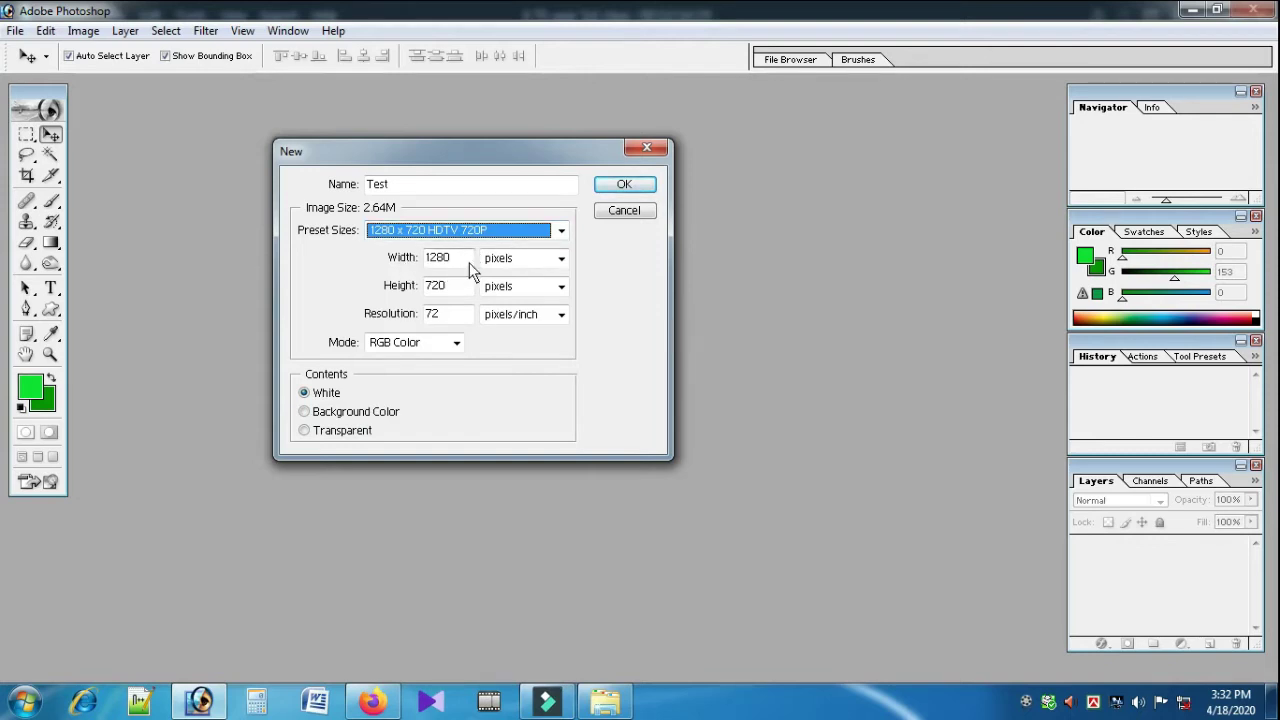
{"action": "left_click_drag", "start_coordinate": [460, 261], "coordinate": [437, 259]}
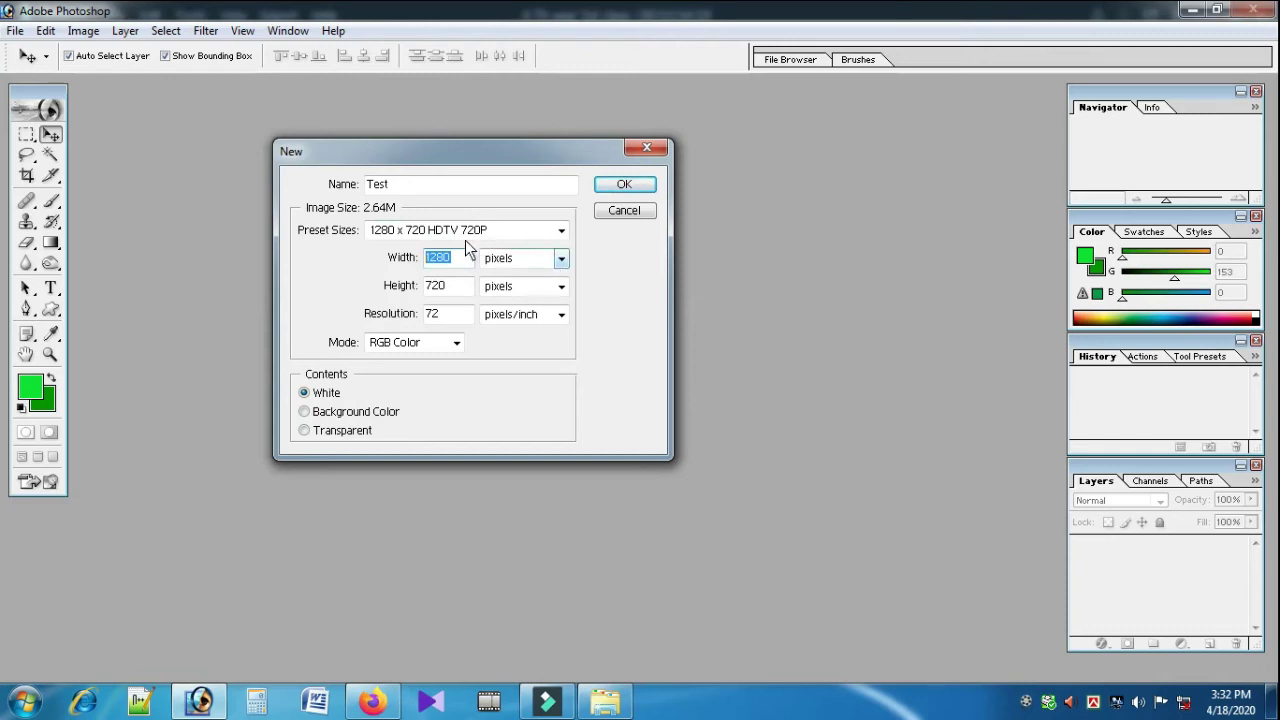
{"action": "left_click", "coordinate": [561, 260]}
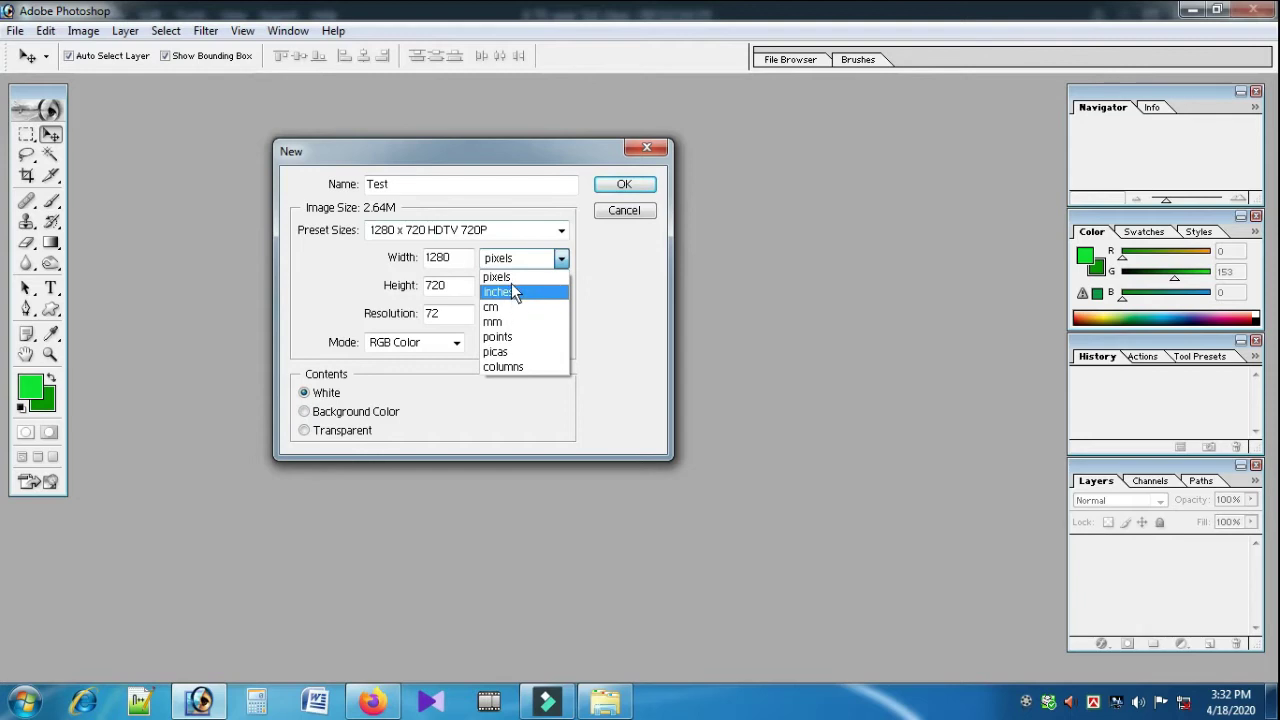
Switch width and height units to inches and enter 12 × 6 inches at 150 pixels/inch.
{"action": "left_click", "coordinate": [508, 292]}
{"action": "left_click", "coordinate": [521, 288]}
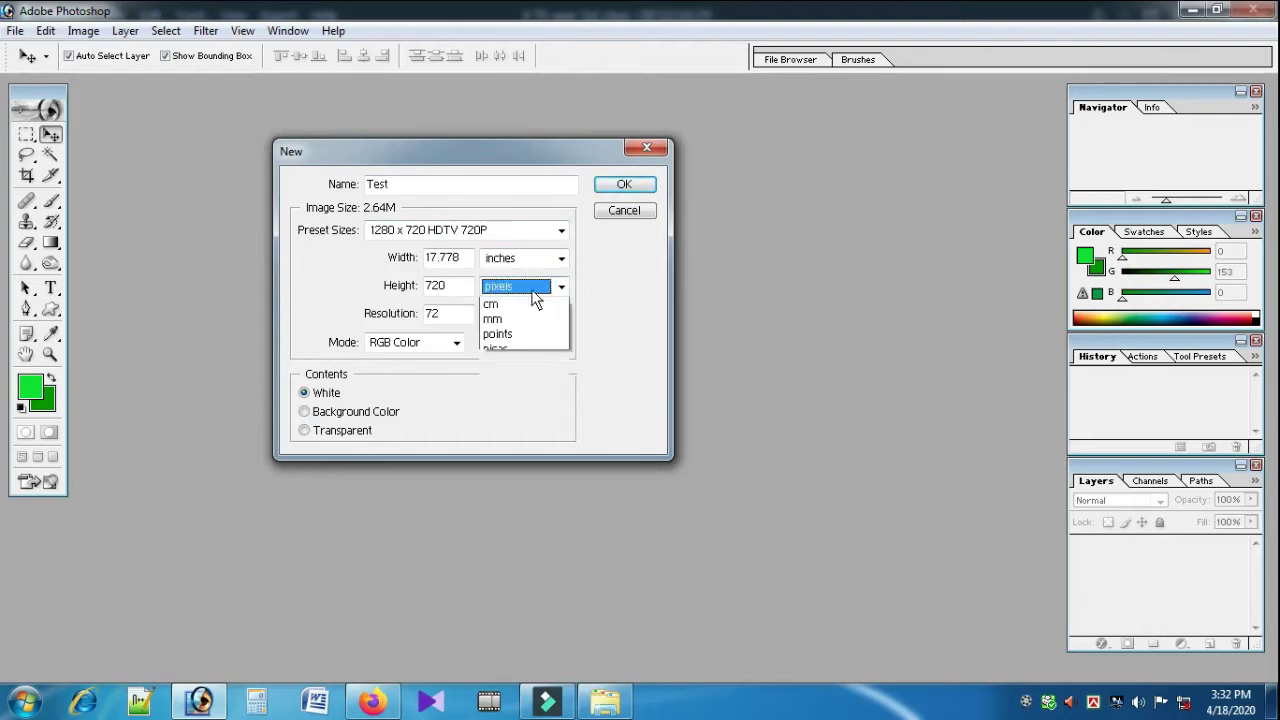
{"action": "left_click", "coordinate": [518, 319]}
{"action": "double_click", "coordinate": [440, 258]}
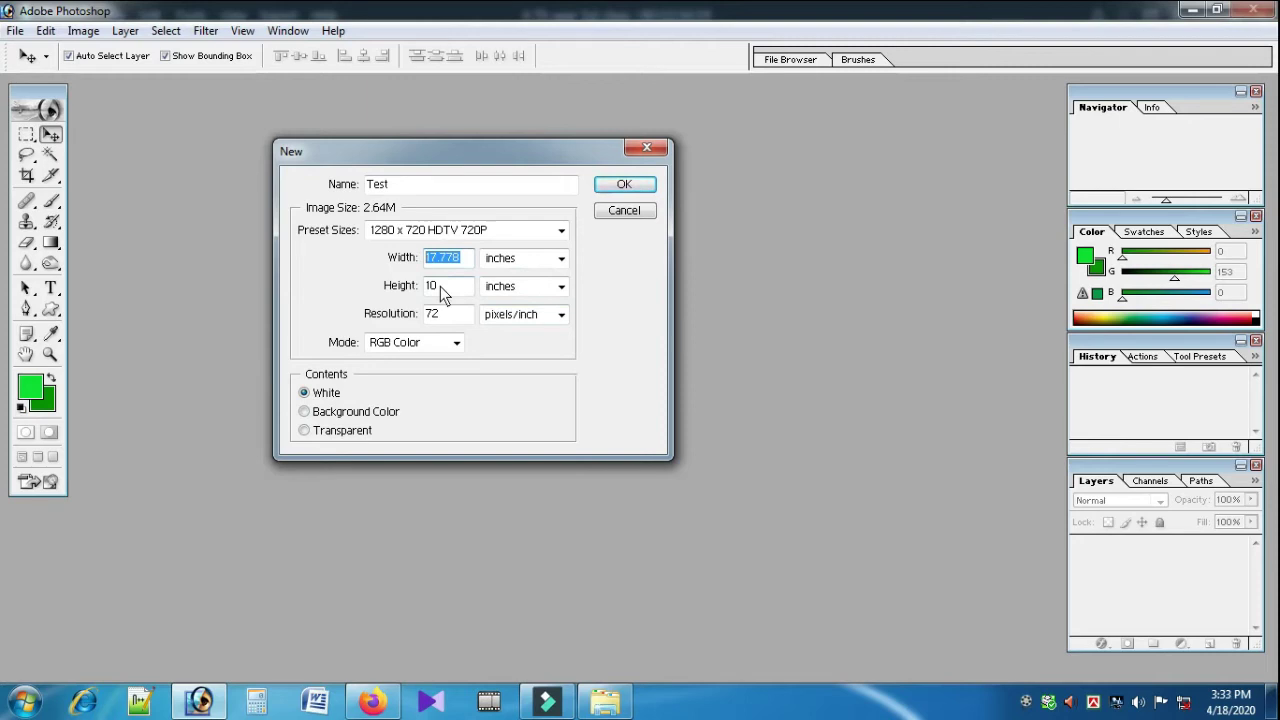
{"action": "type", "text": "12"}
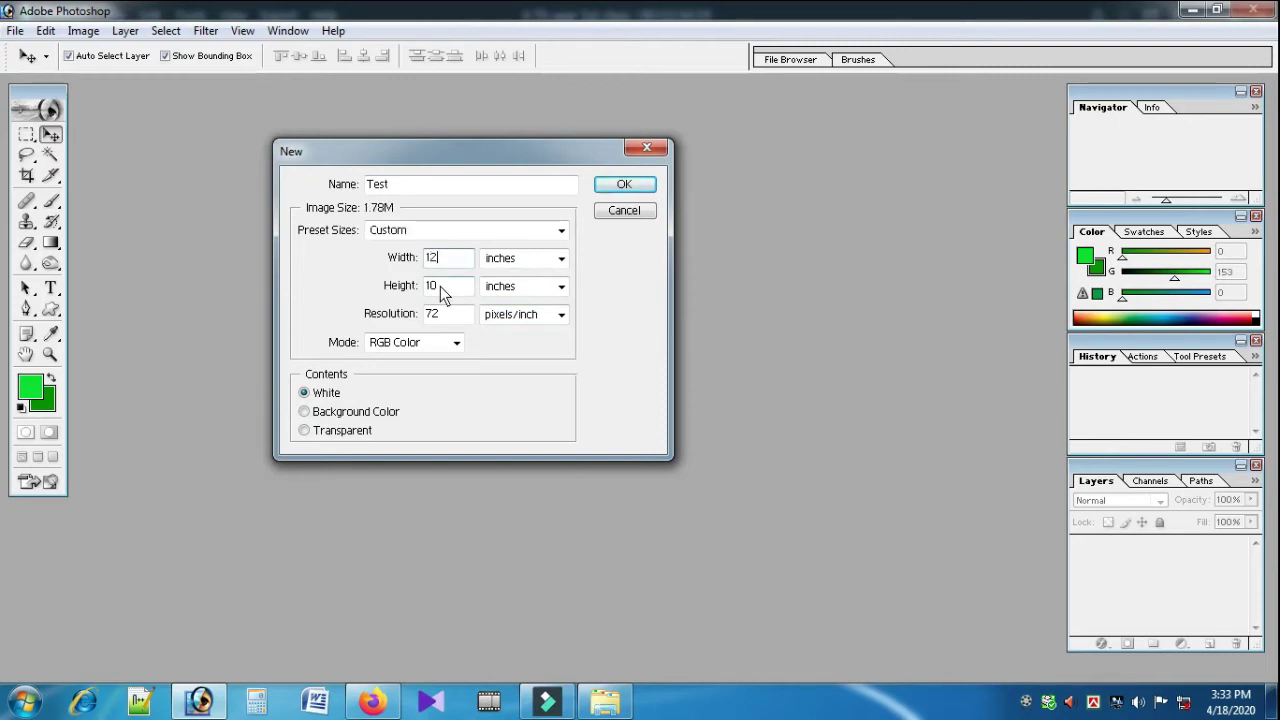
{"action": "left_click", "coordinate": [435, 287]}
{"action": "double_click", "coordinate": [435, 287]}
{"action": "type", "text": "6"}
{"action": "double_click", "coordinate": [431, 314]}
{"action": "type", "text": "150"}
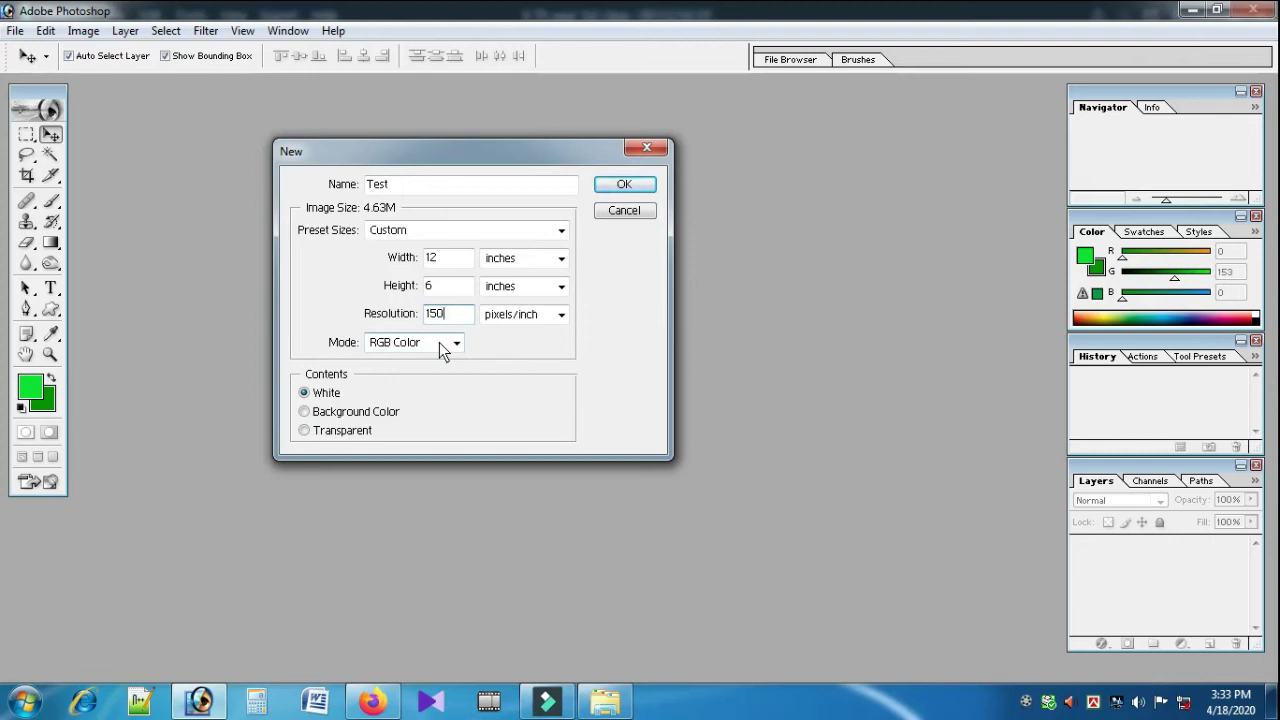
Try CMYK Color, revert to RGB Color, and create the white 12 × 6 inch Test document.
{"action": "left_click", "coordinate": [440, 343]}
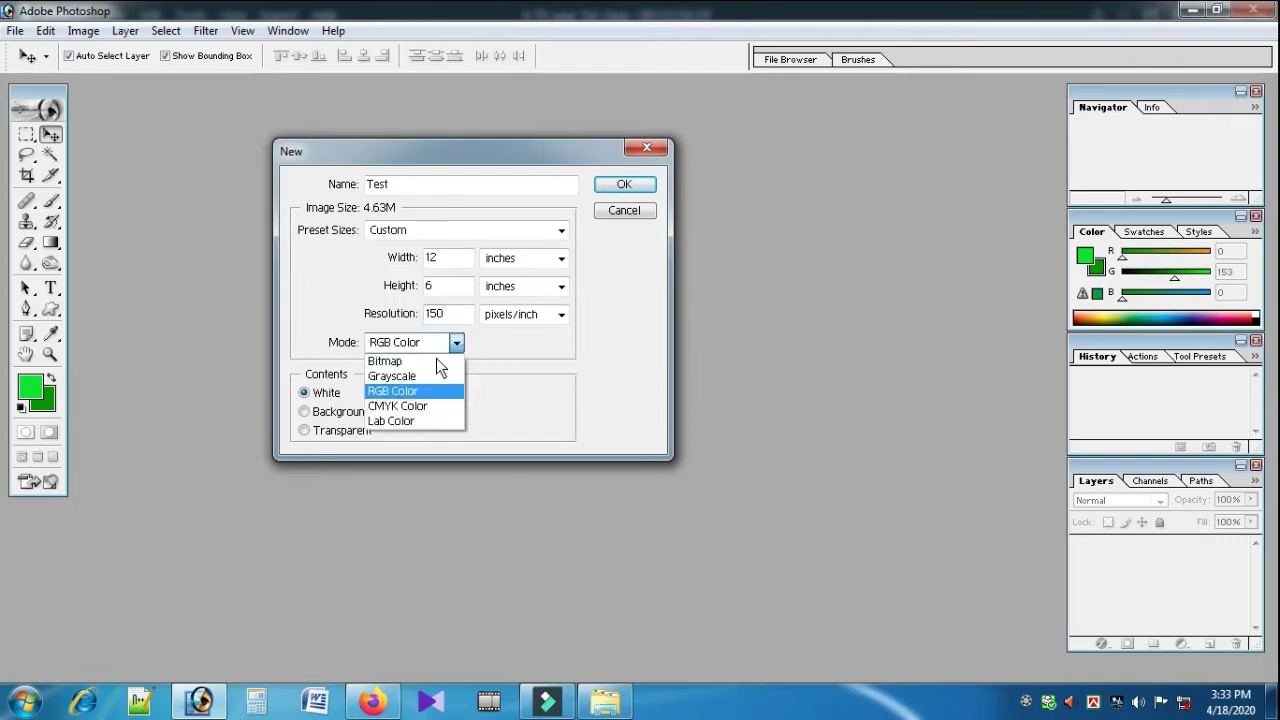
{"action": "left_click", "coordinate": [410, 407]}
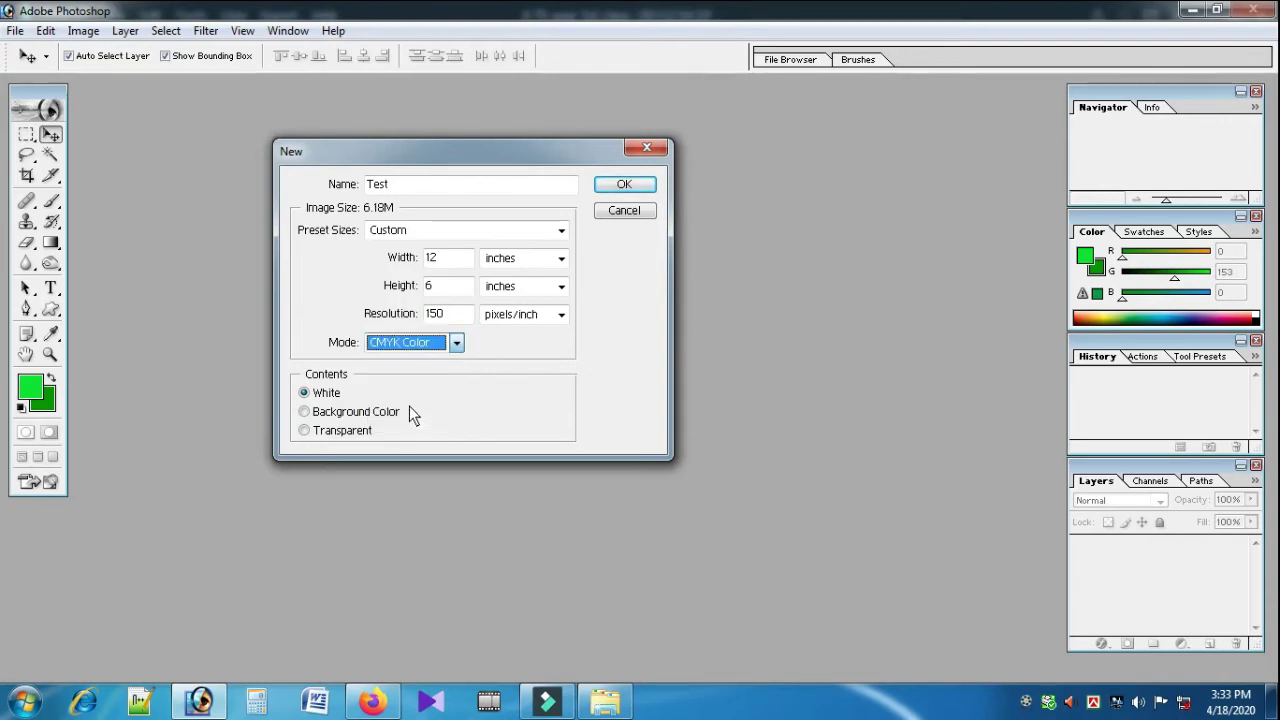
{"action": "left_click", "coordinate": [450, 347]}
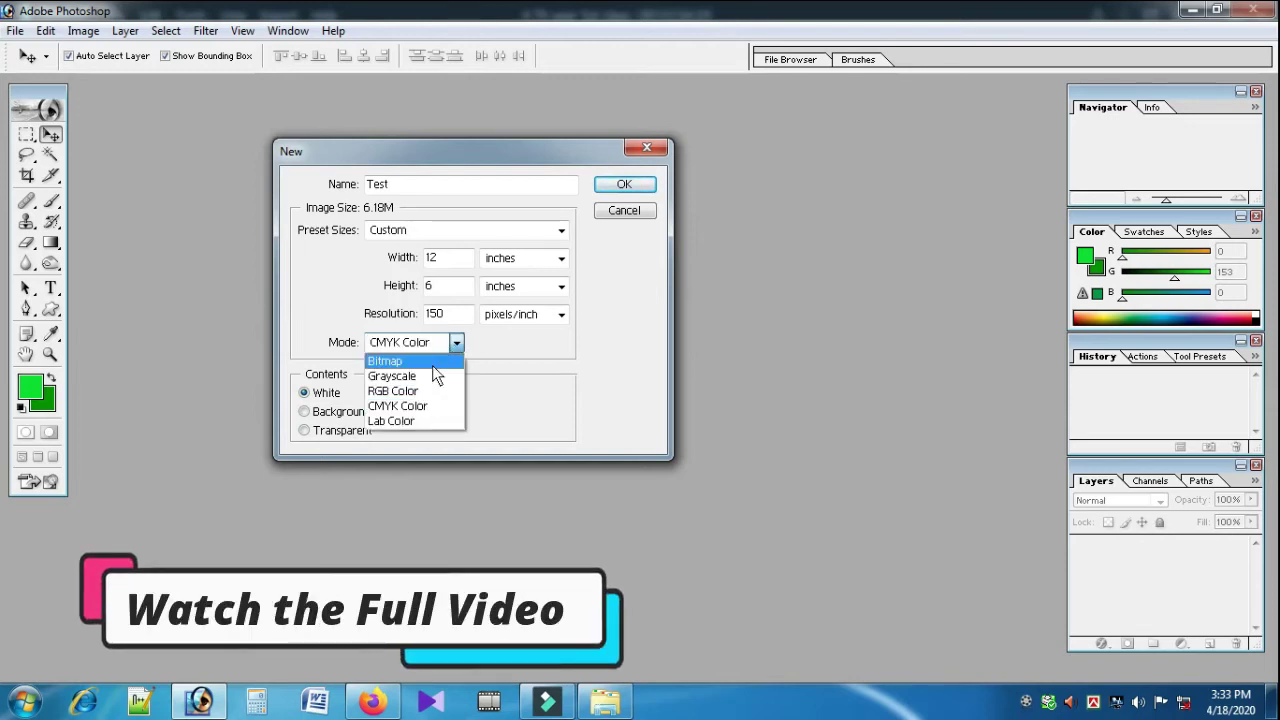
{"action": "left_click", "coordinate": [418, 391]}
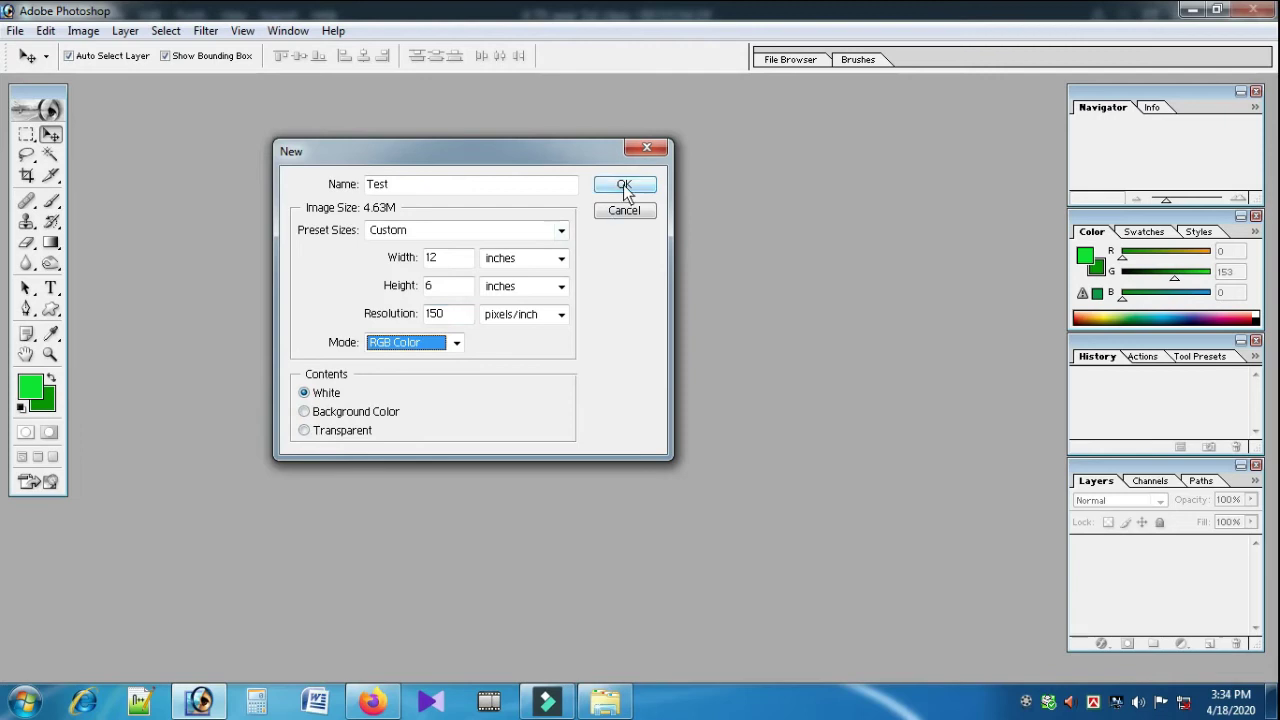
{"action": "left_click", "coordinate": [623, 184]}
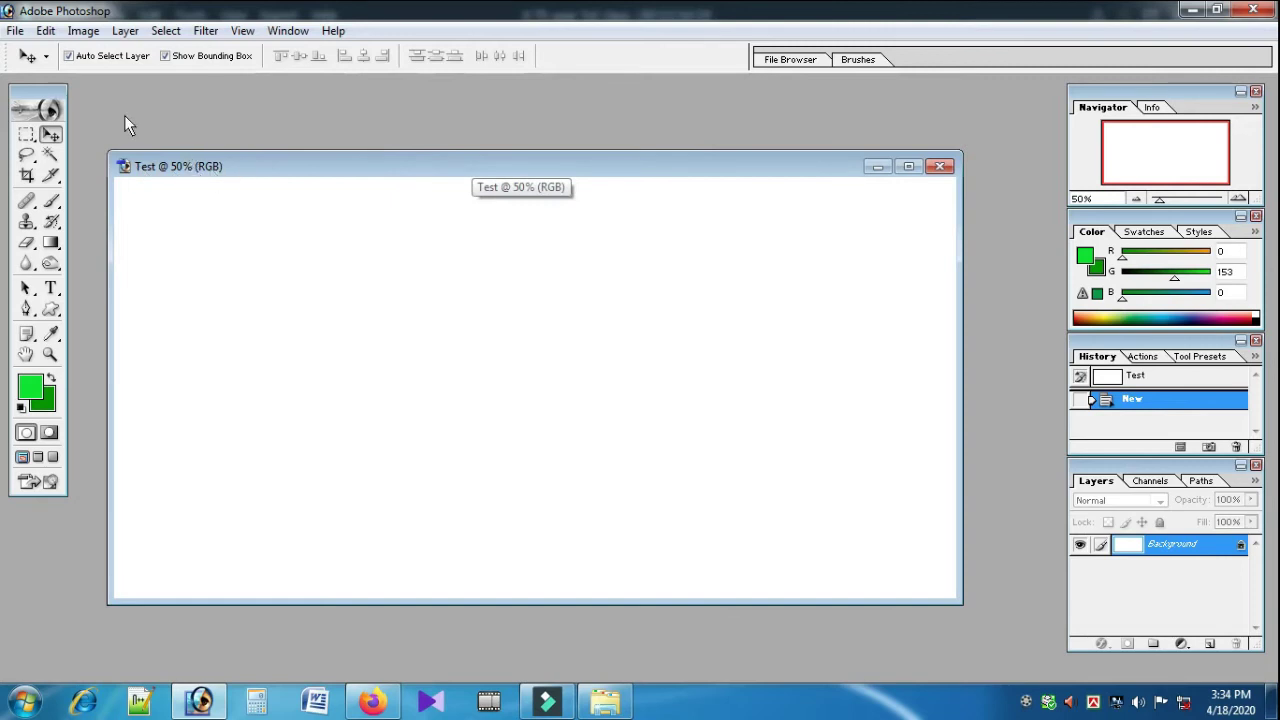
Create a new document whose contents are the green background colour.
{"action": "left_click", "coordinate": [15, 30]}
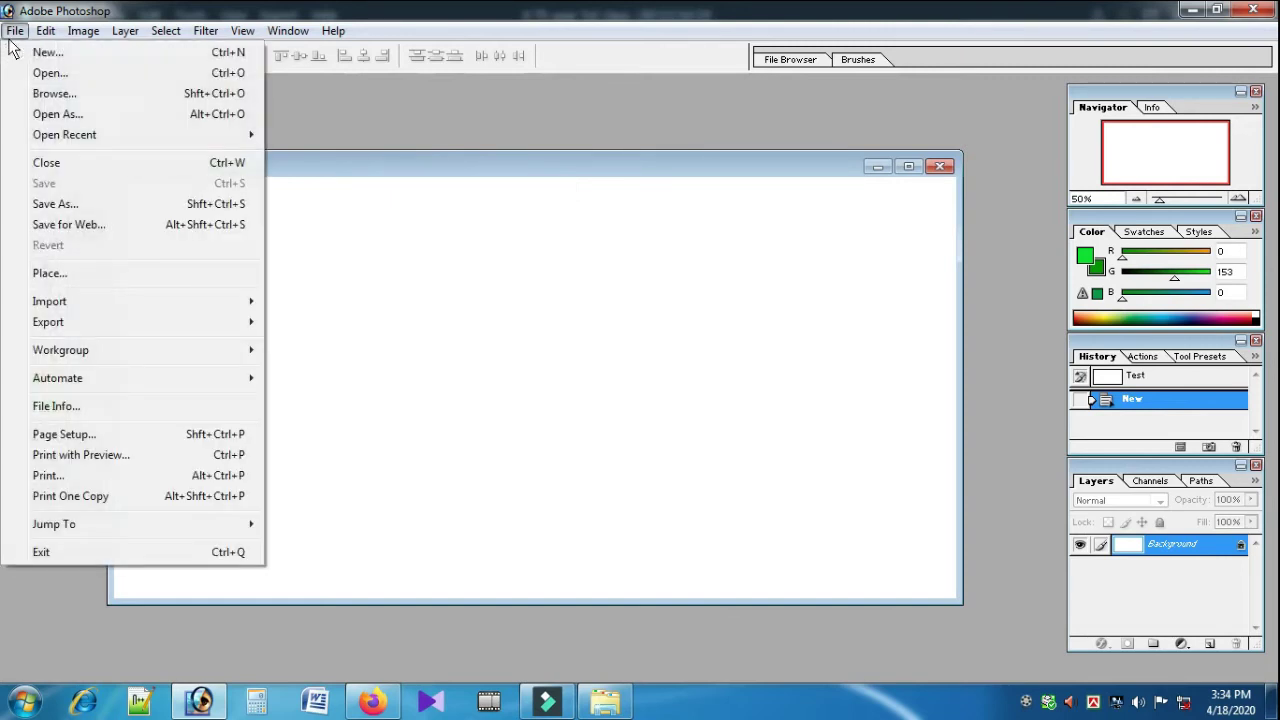
{"action": "left_click", "coordinate": [74, 53]}
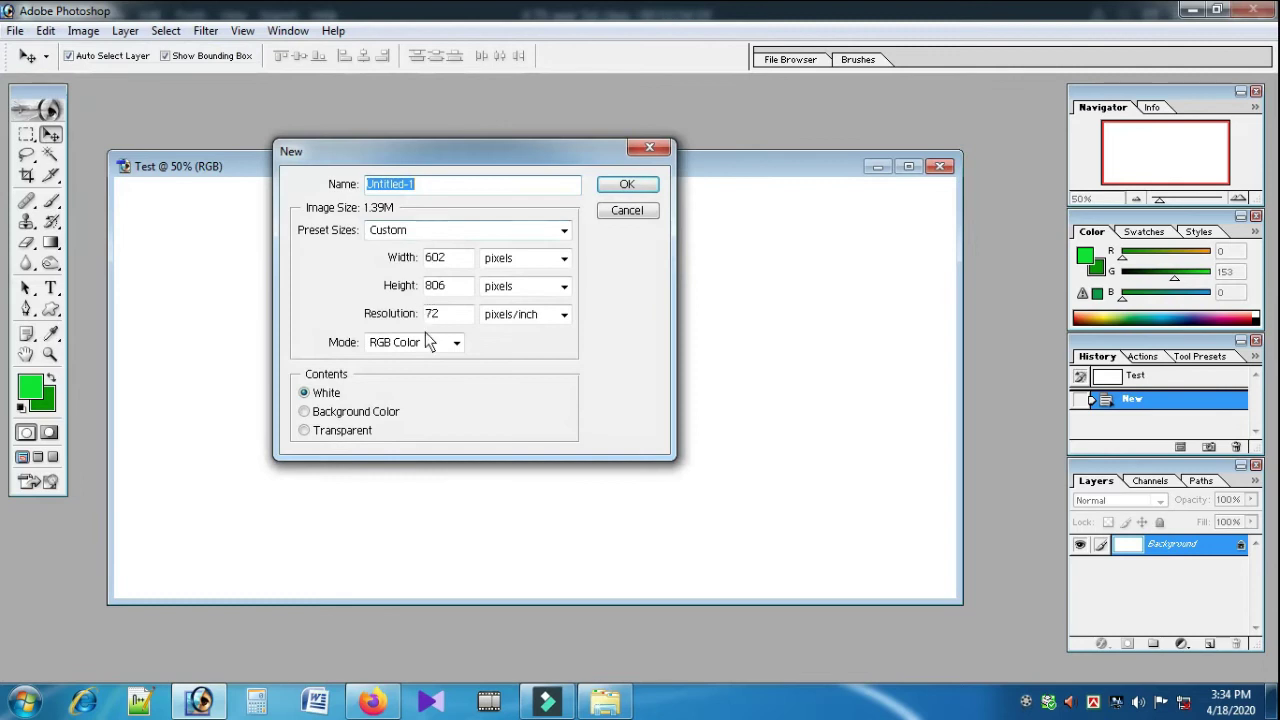
{"action": "left_click", "coordinate": [340, 414]}
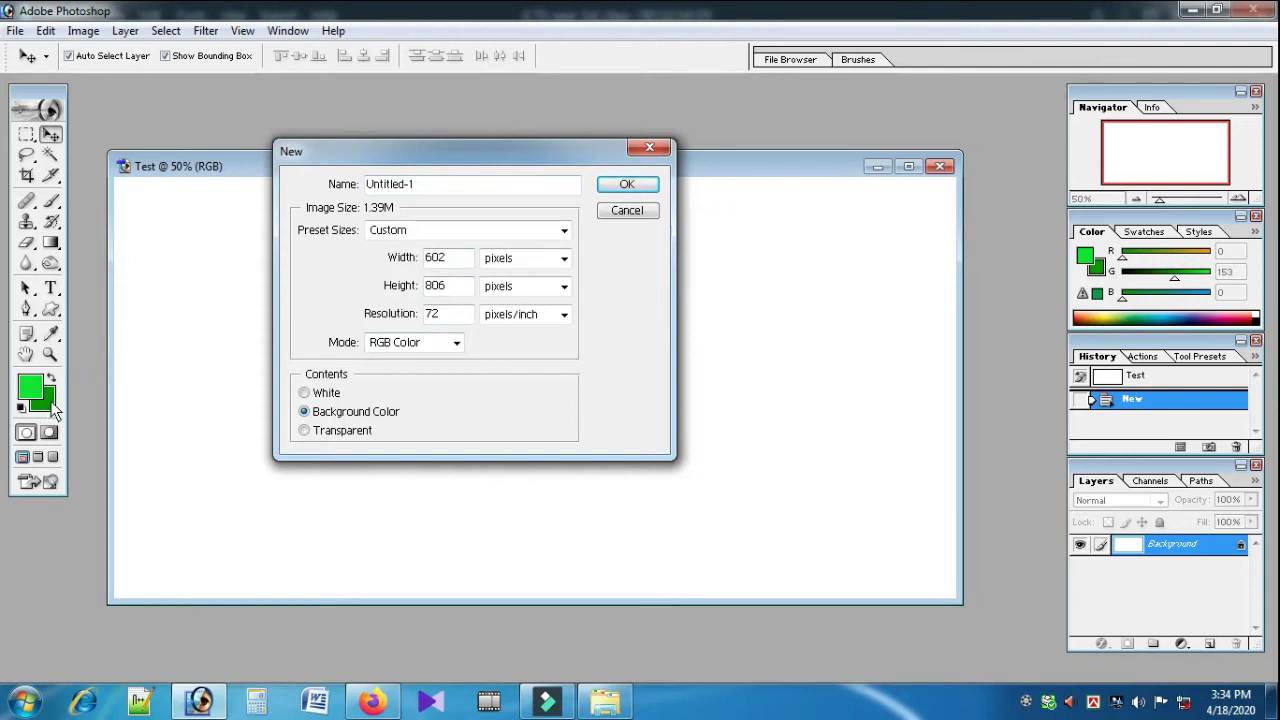
{"action": "left_click", "coordinate": [627, 186]}
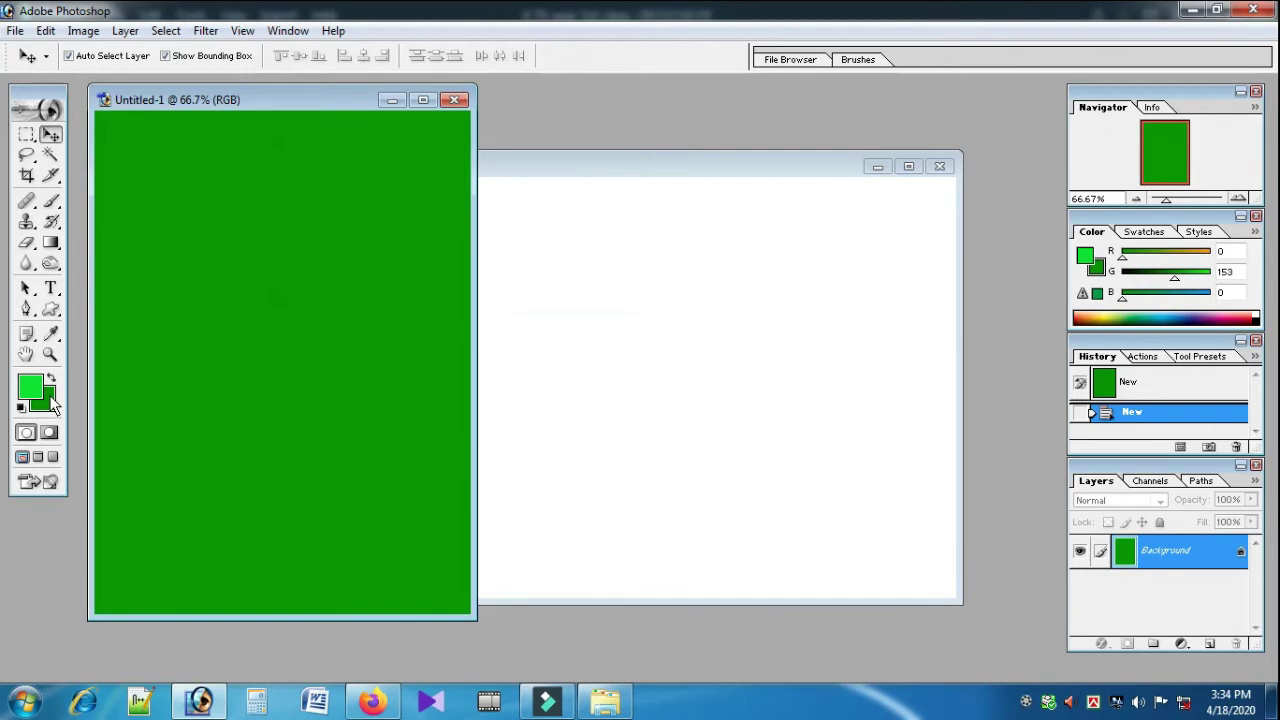
Set the background colour to purple (R 51, G 0, B 153) and create a purple-filled Untitled-2.
{"action": "left_click", "coordinate": [52, 400]}
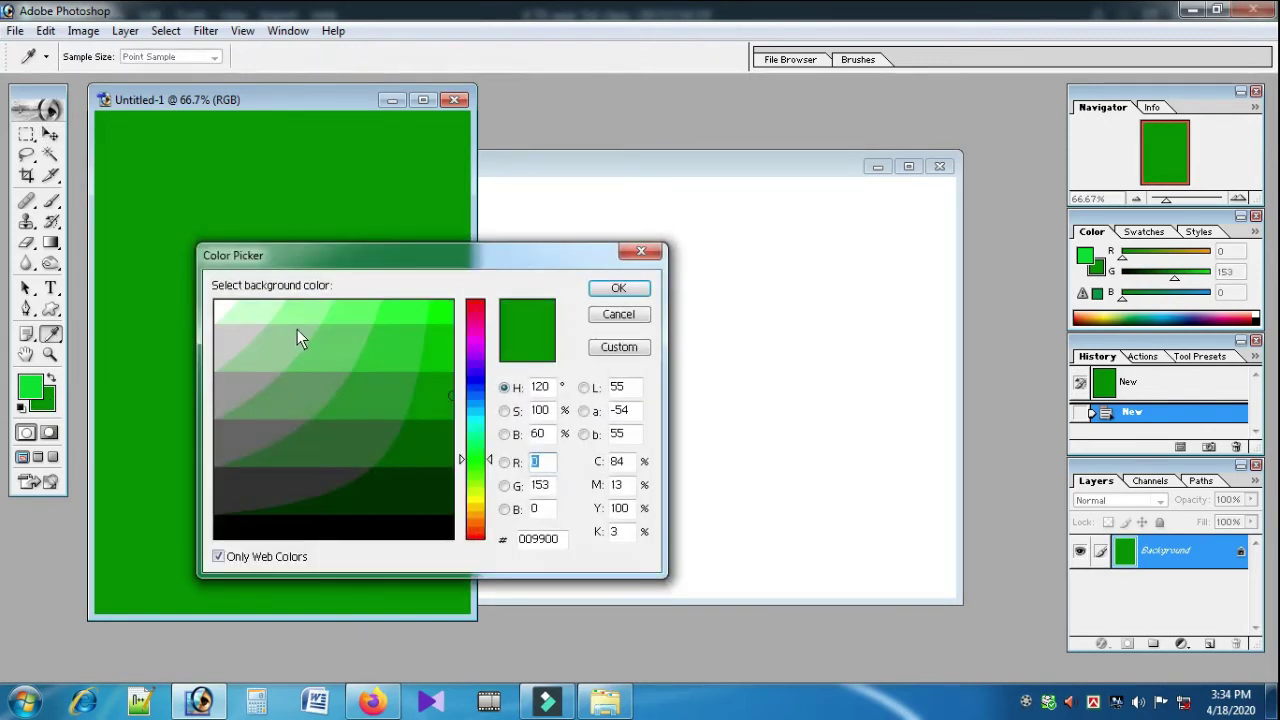
{"action": "left_click", "coordinate": [476, 366]}
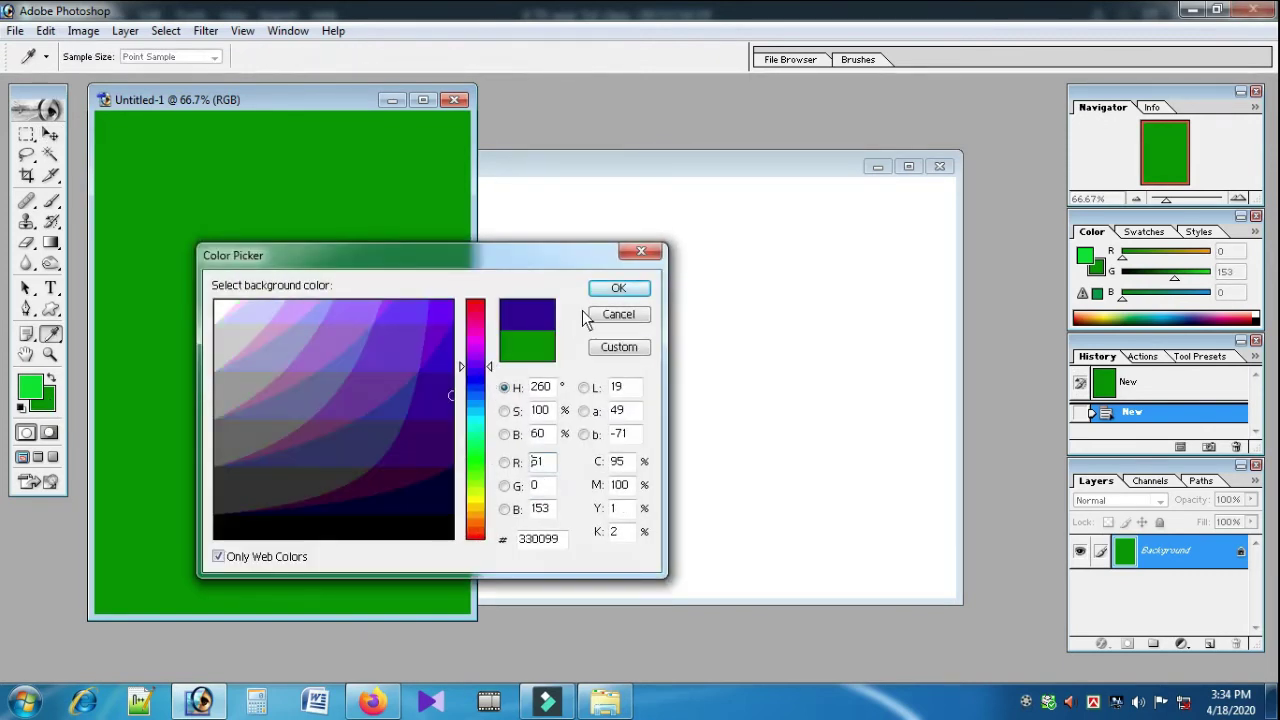
{"action": "left_click", "coordinate": [618, 287]}
{"action": "left_click", "coordinate": [15, 30]}
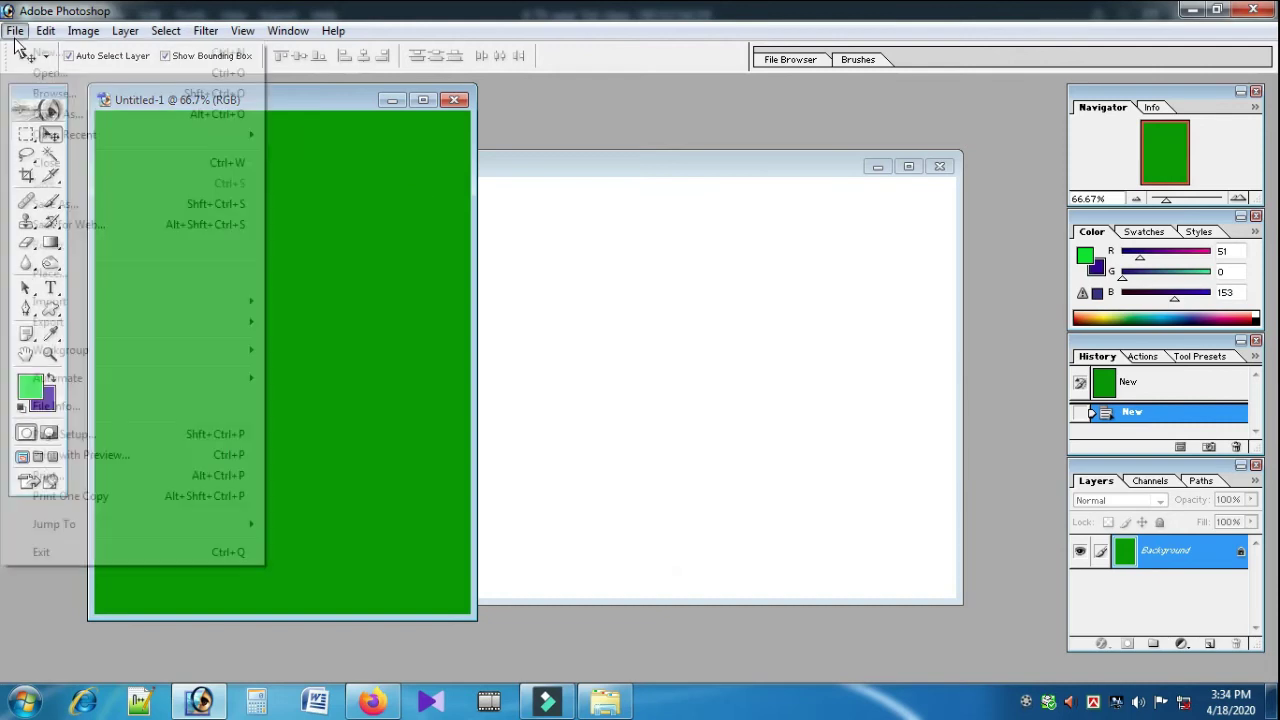
{"action": "left_click", "coordinate": [47, 53]}
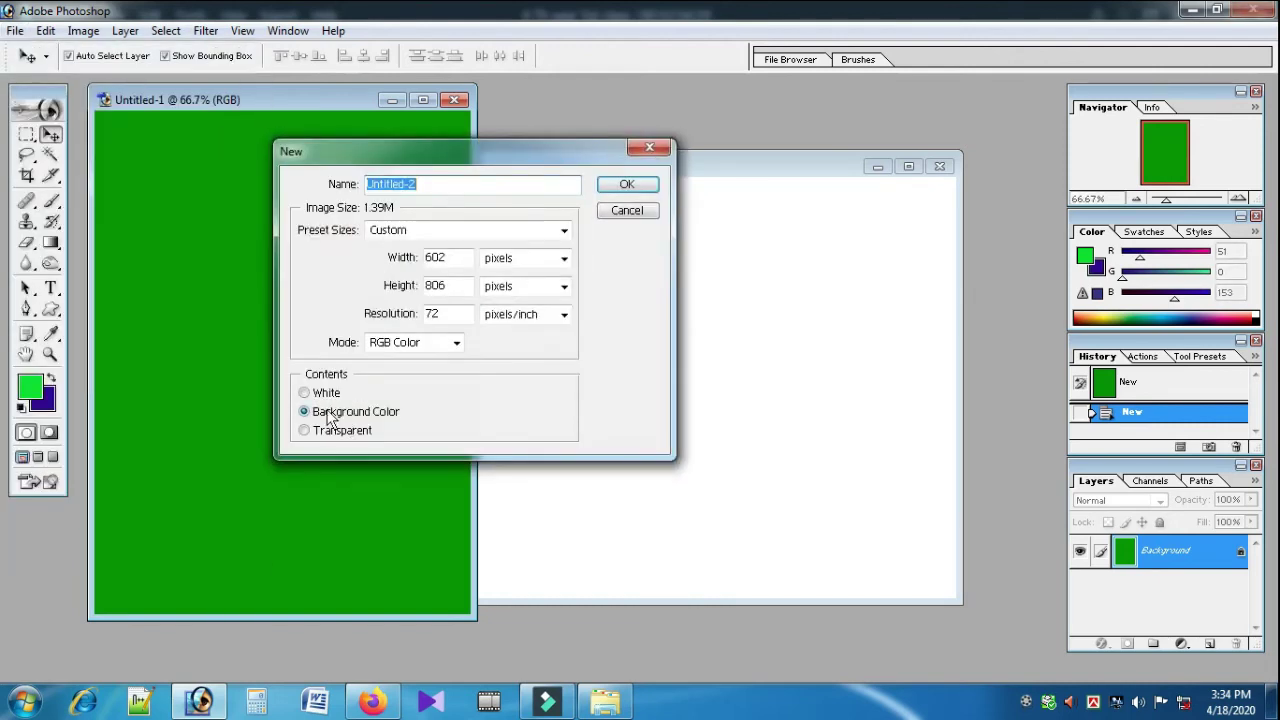
{"action": "left_click", "coordinate": [627, 184]}
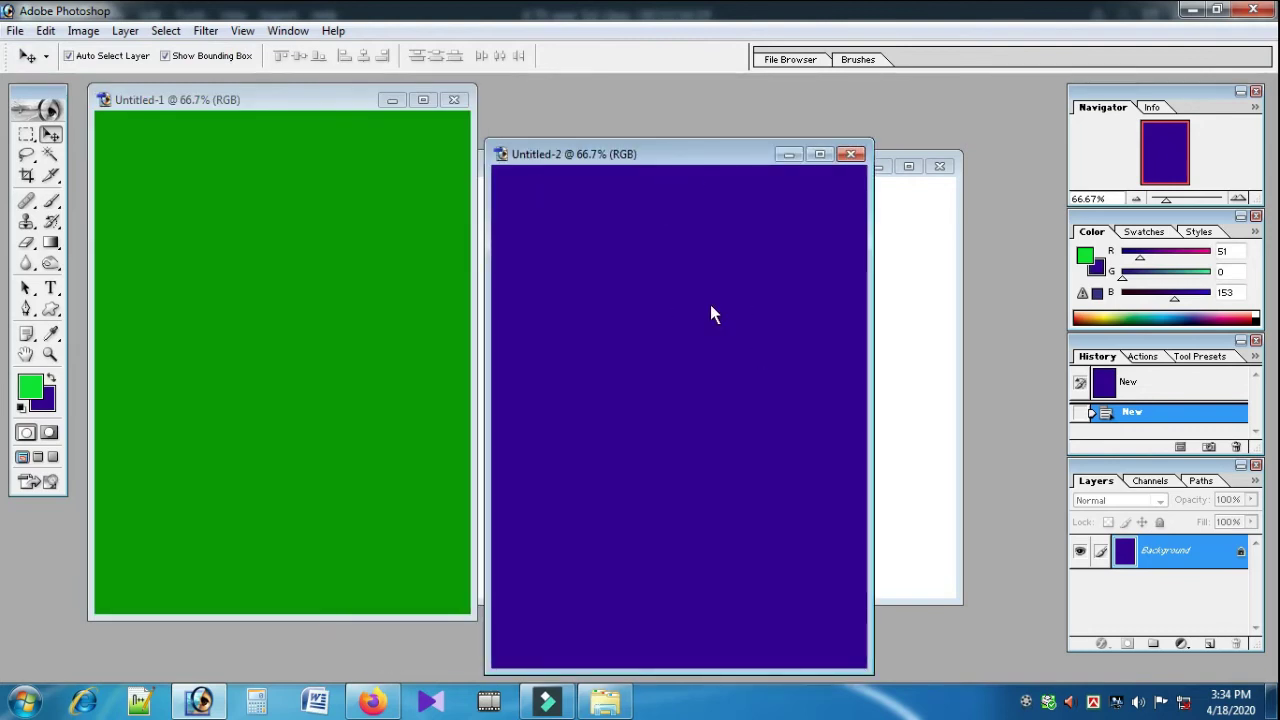
Create Untitled-3 with Transparent contents and place its window beside the green document.
{"action": "left_click", "coordinate": [16, 31]}
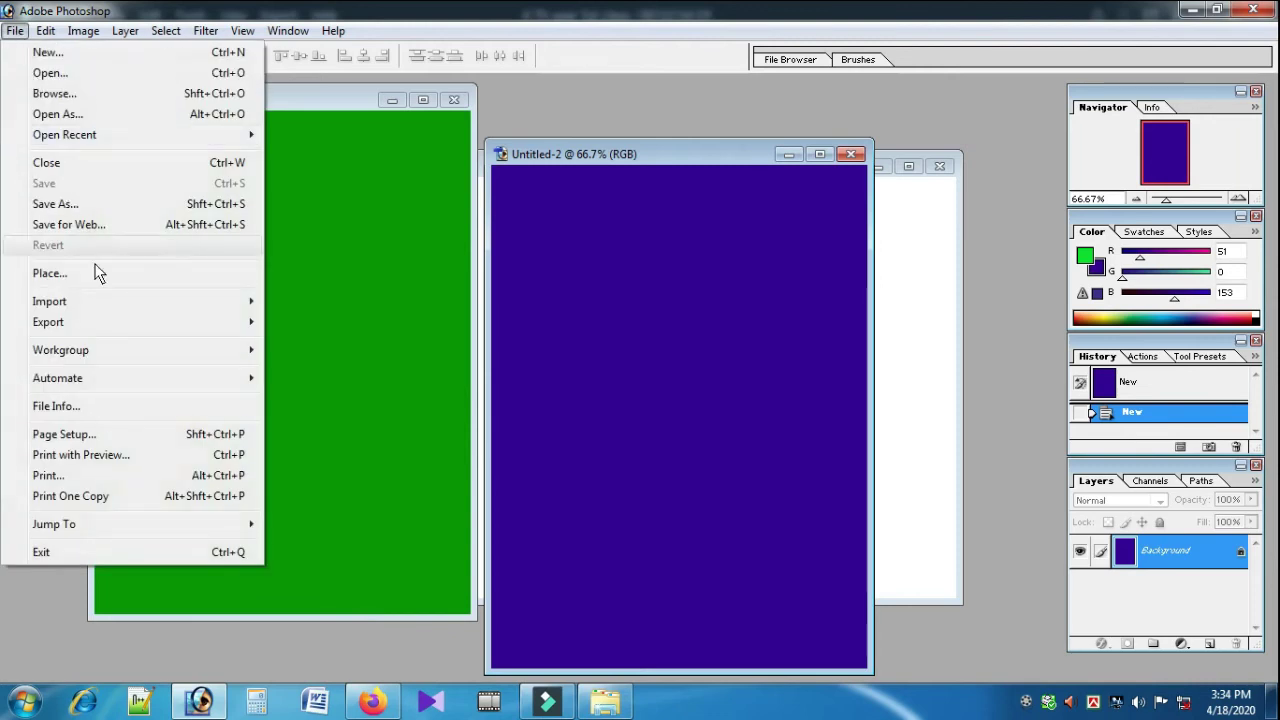
{"action": "left_click", "coordinate": [75, 53]}
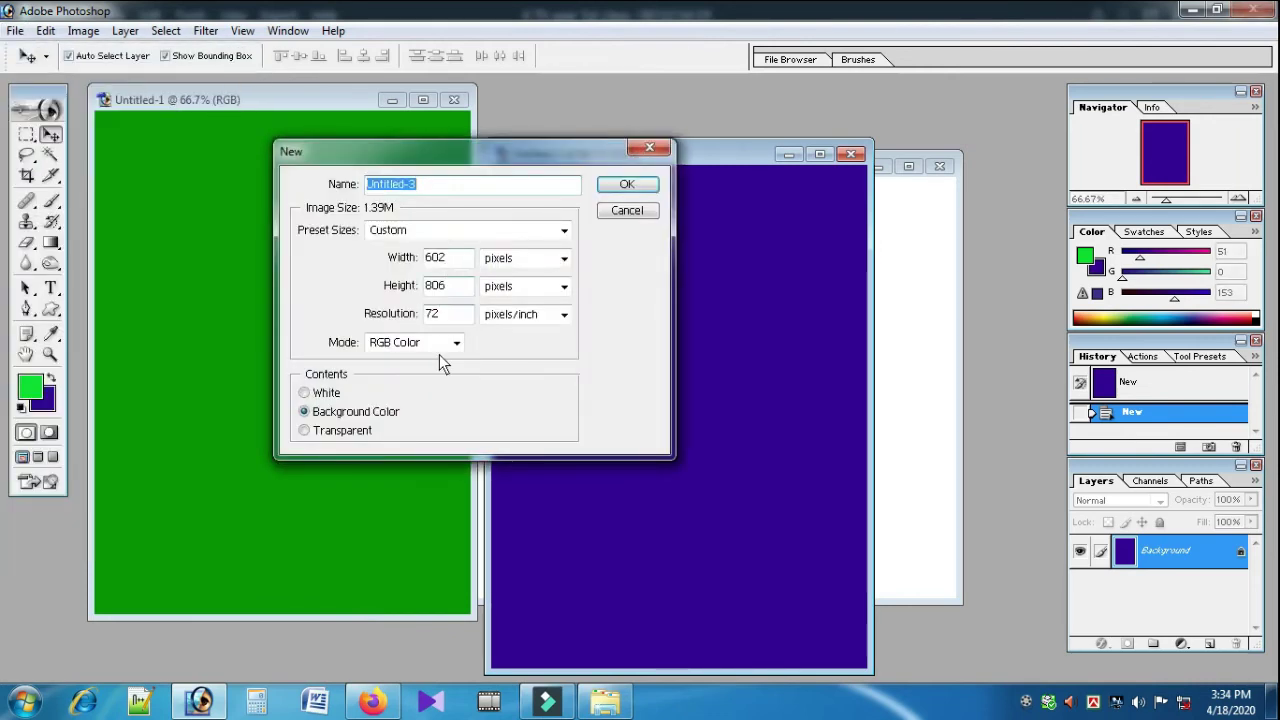
{"action": "left_click", "coordinate": [339, 430]}
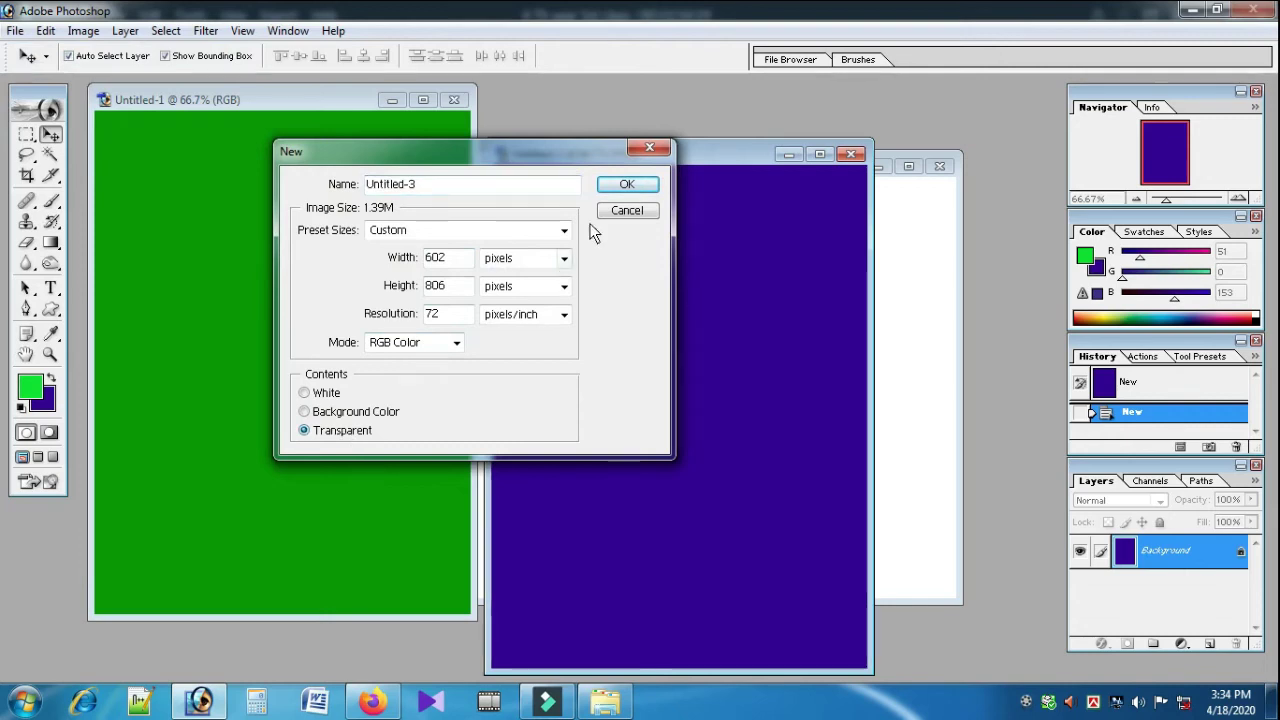
{"action": "left_click", "coordinate": [623, 184]}
{"action": "left_click_drag", "start_coordinate": [314, 119], "coordinate": [733, 162]}
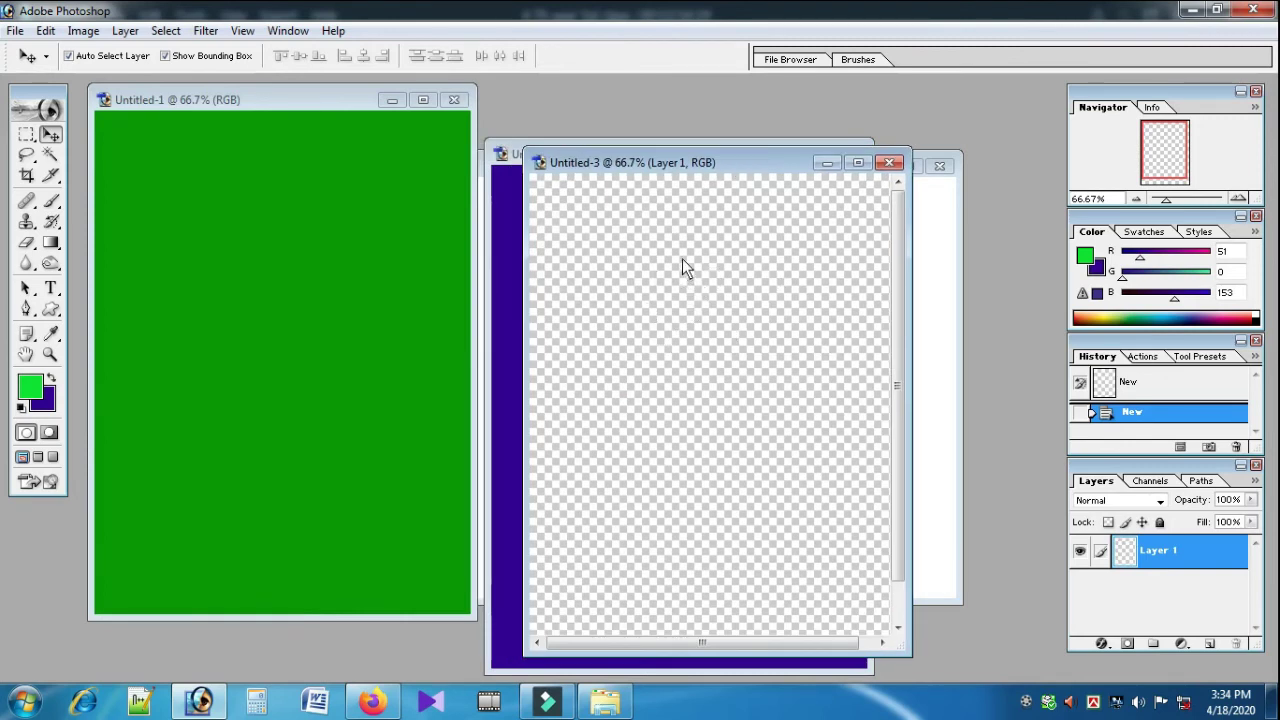
Close Untitled-3, Untitled-1 and Untitled-2, leaving only the Test document open.
{"action": "left_click_drag", "start_coordinate": [737, 165], "coordinate": [485, 175]}
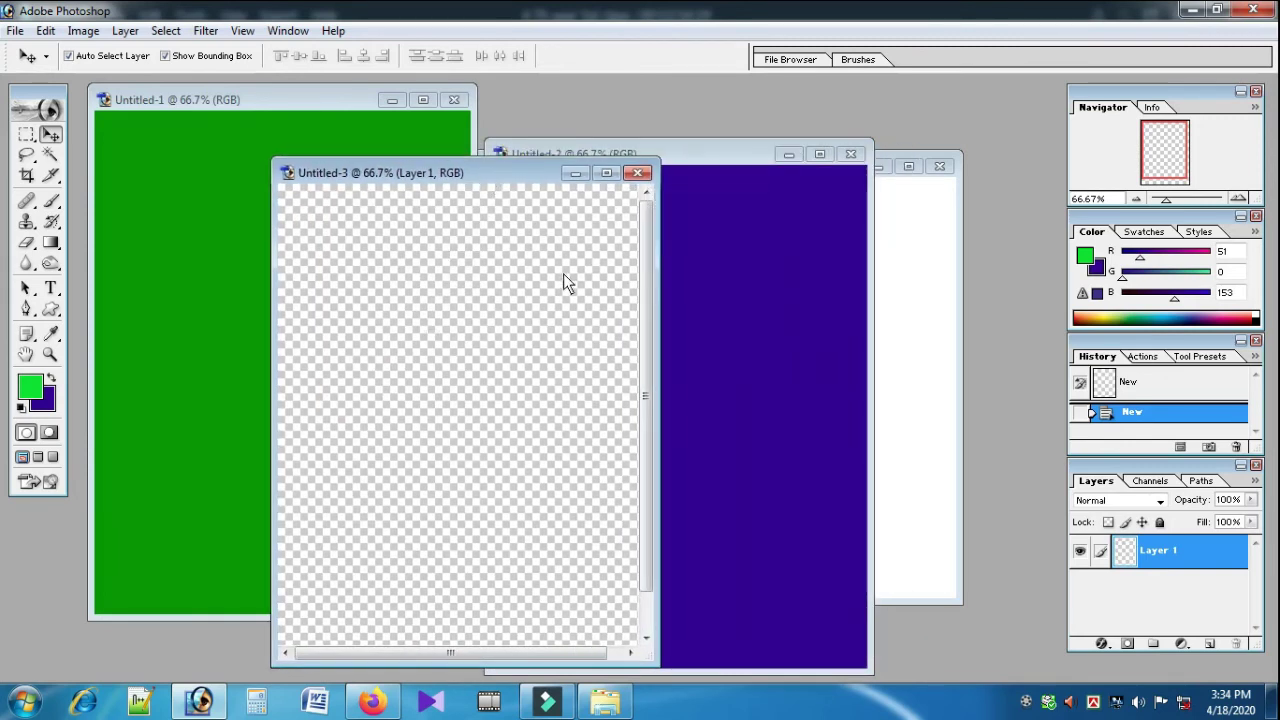
{"action": "left_click", "coordinate": [640, 174]}
{"action": "left_click", "coordinate": [454, 100]}
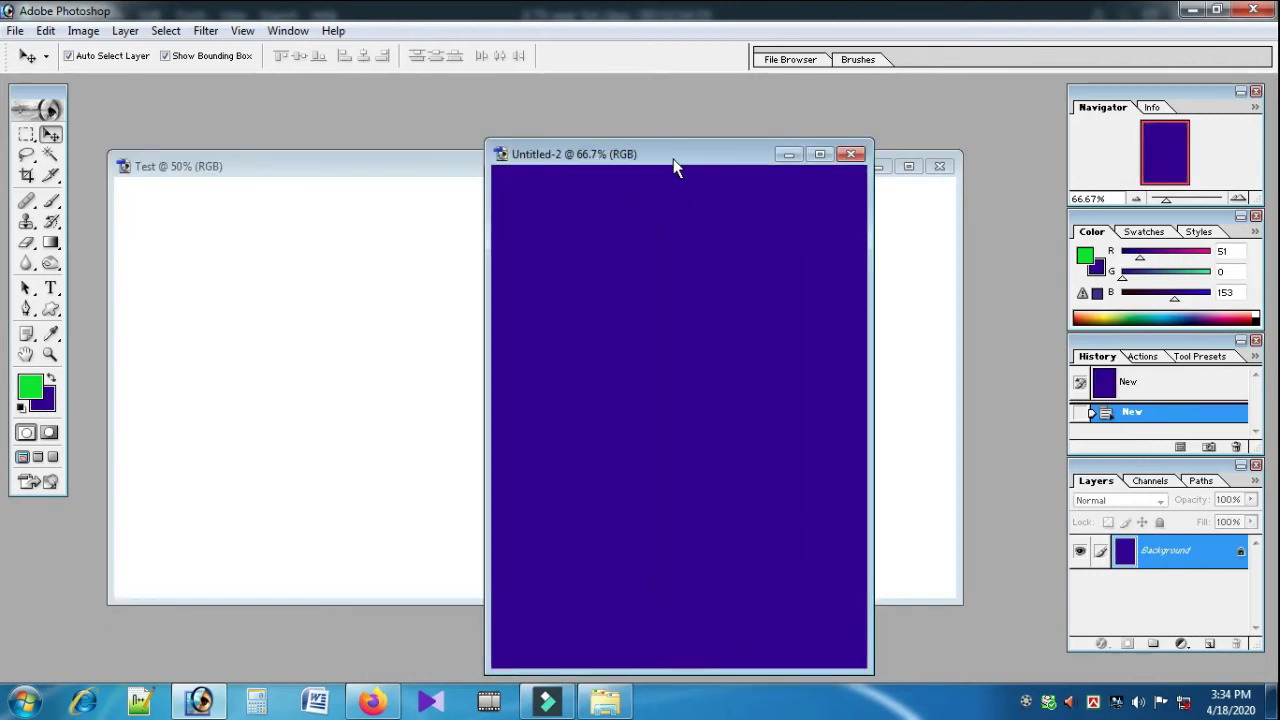
{"action": "left_click_drag", "start_coordinate": [676, 158], "coordinate": [483, 157]}
{"action": "left_click", "coordinate": [654, 158]}
{"action": "left_click", "coordinate": [15, 30]}
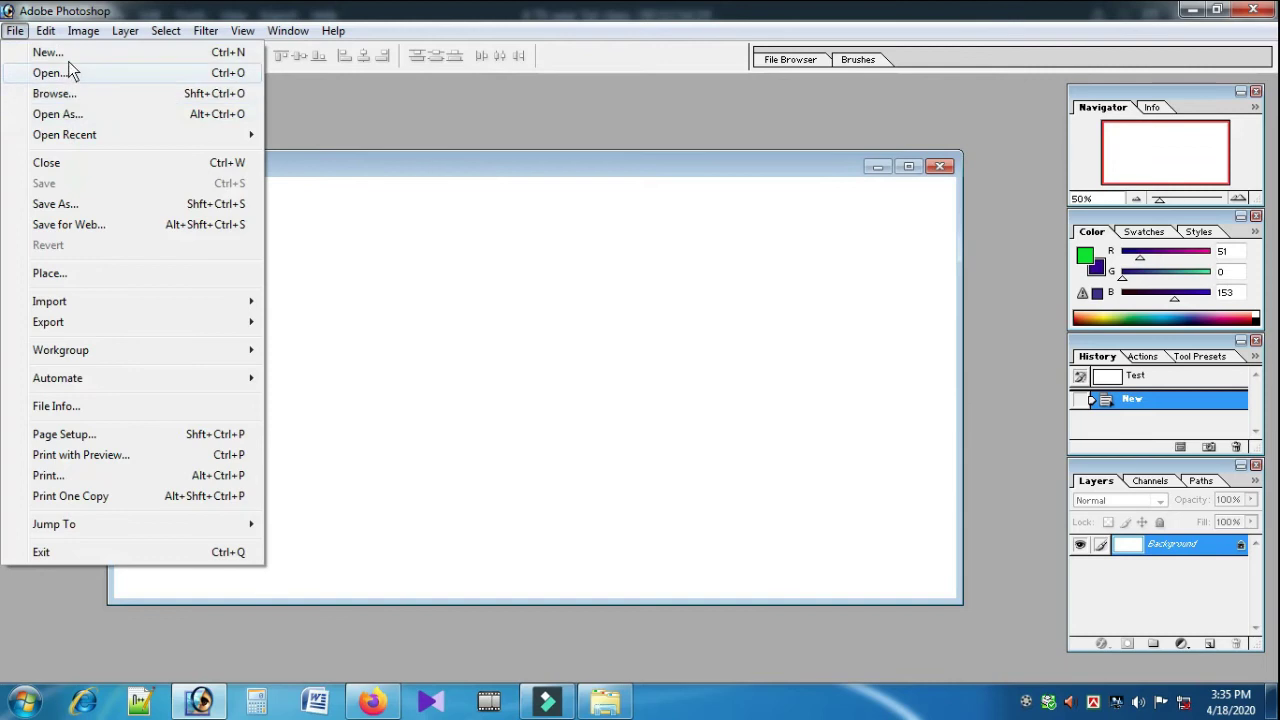
Start a new document with width and height in inches, sized 96 × 60.
{"action": "left_click", "coordinate": [68, 56]}
{"action": "left_click_drag", "start_coordinate": [541, 161], "coordinate": [686, 184]}
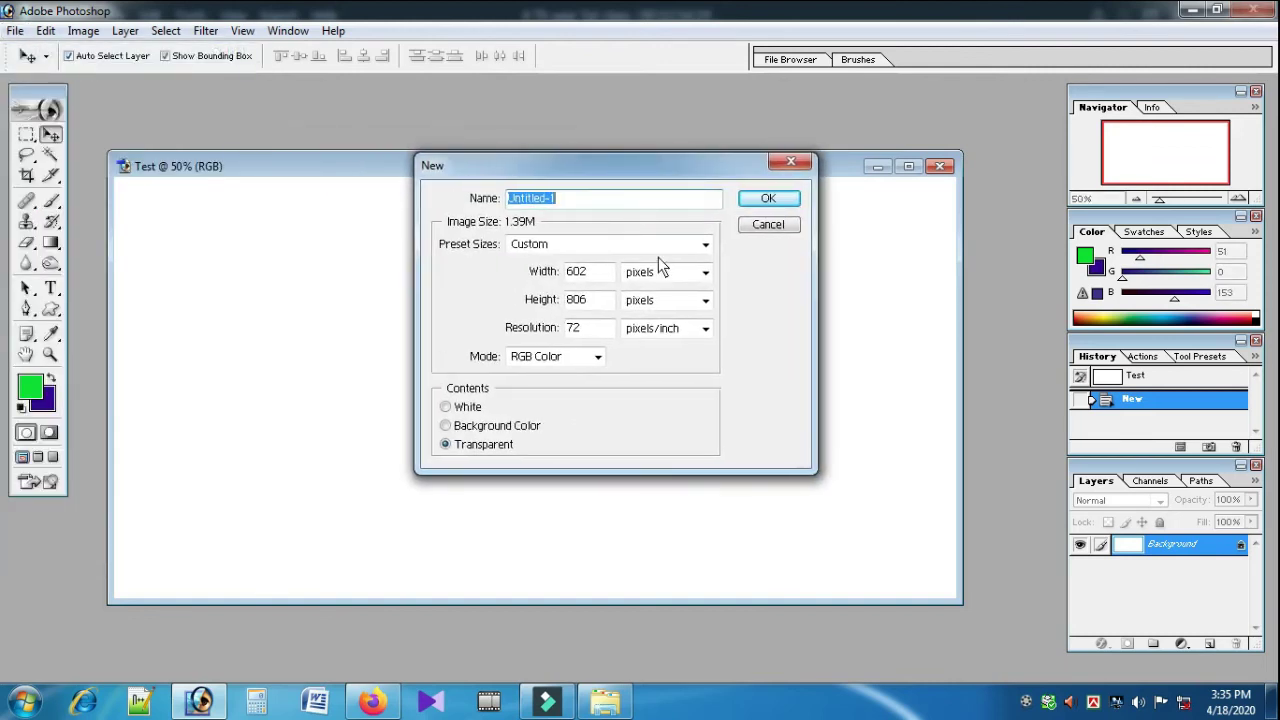
{"action": "left_click", "coordinate": [650, 272]}
{"action": "left_click", "coordinate": [648, 302]}
{"action": "left_click", "coordinate": [653, 297]}
{"action": "left_click", "coordinate": [658, 334]}
{"action": "left_click_drag", "start_coordinate": [605, 271], "coordinate": [538, 266]}
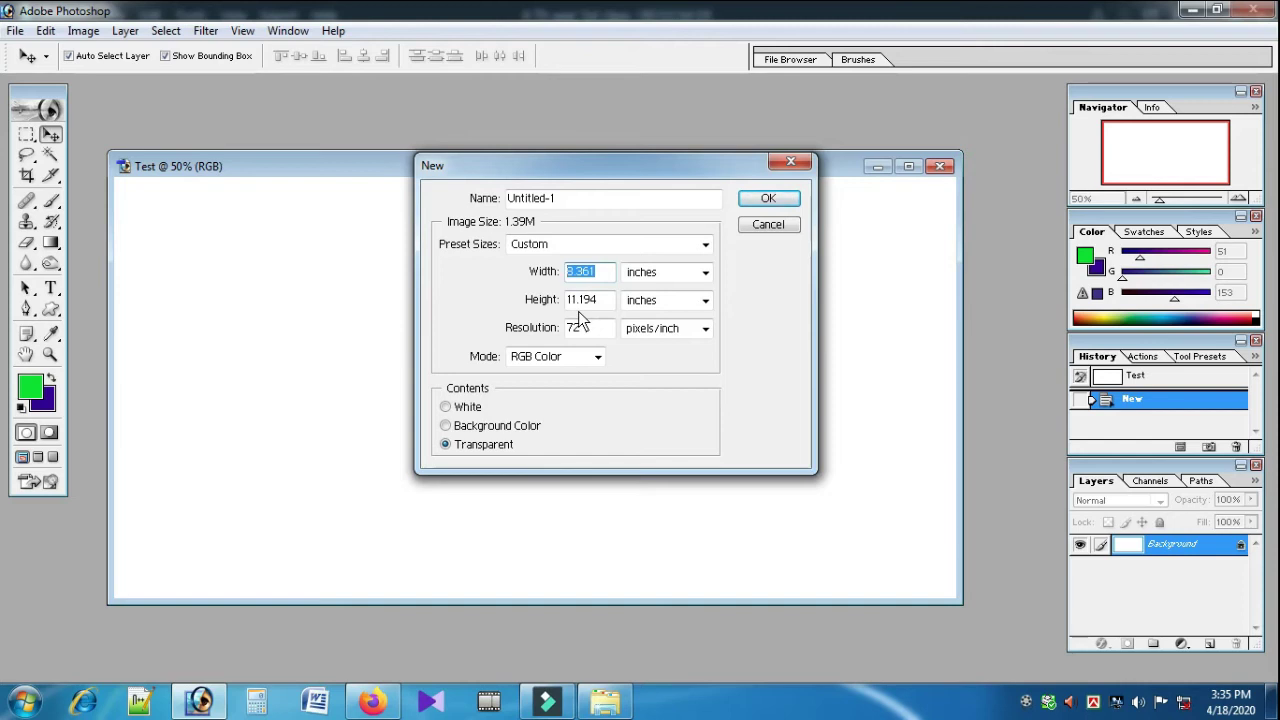
{"action": "type", "text": "3"}
{"action": "type", "text": "96"}
{"action": "type", "text": "60"}
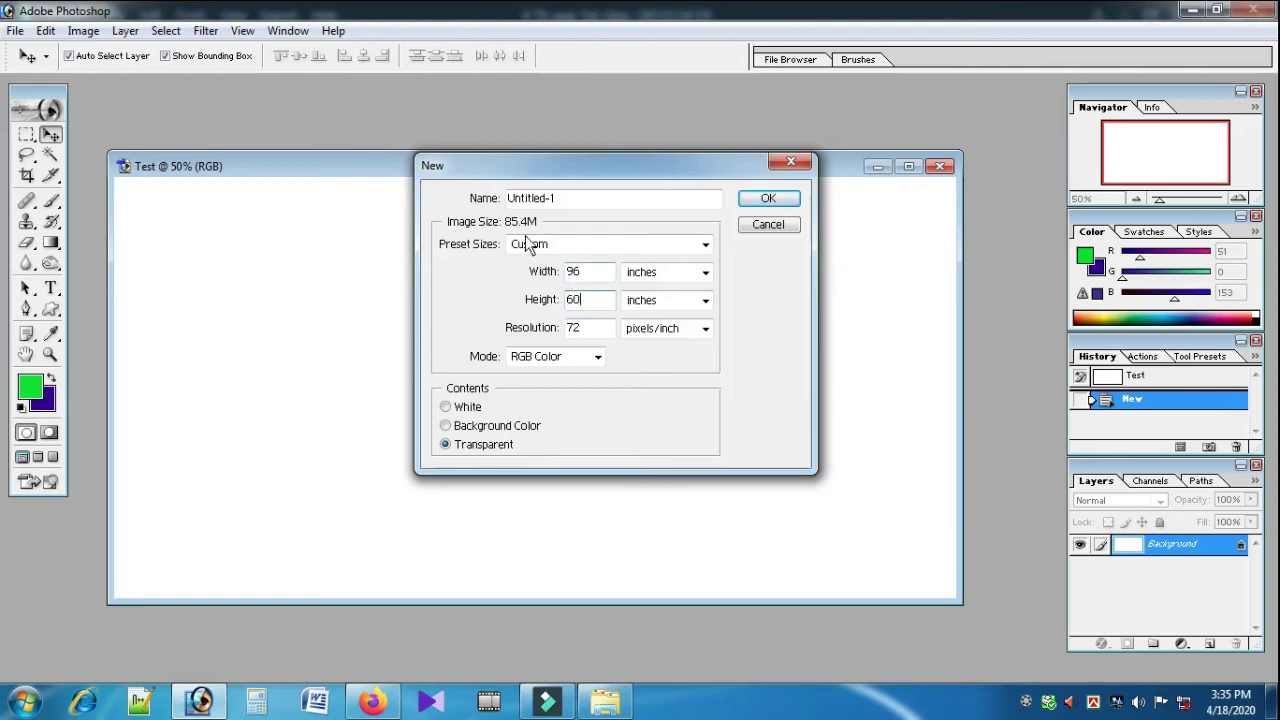
Set resolution to 72 pixels/inch and create the transparent 96 × 60 inch document.
{"action": "double_click", "coordinate": [576, 328]}
{"action": "double_click", "coordinate": [570, 330]}
{"action": "type", "text": "150"}
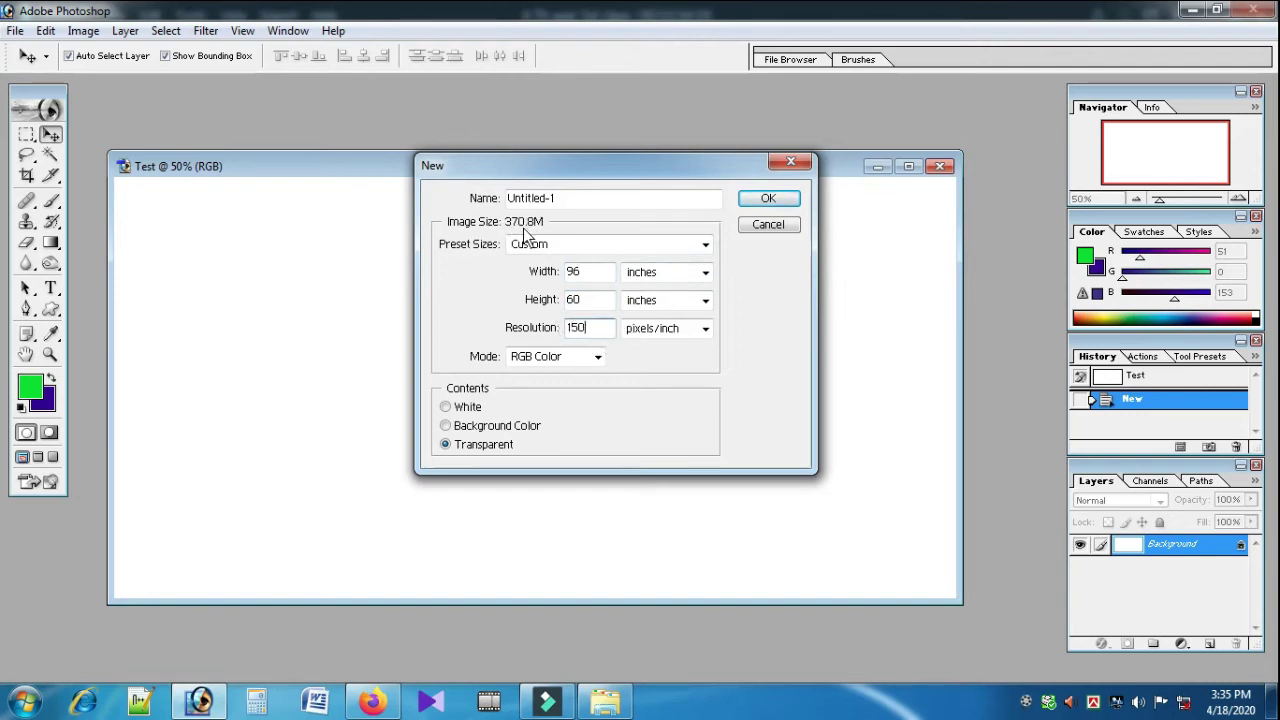
{"action": "double_click", "coordinate": [599, 333]}
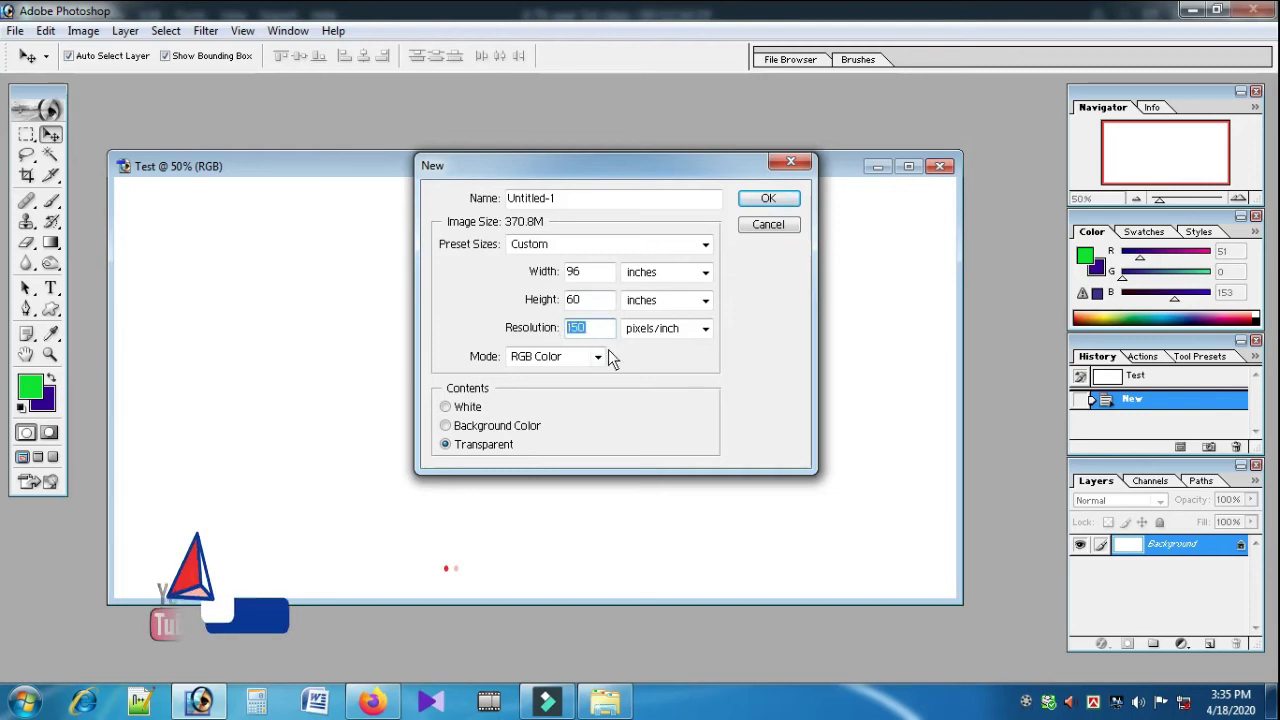
{"action": "type", "text": "72"}
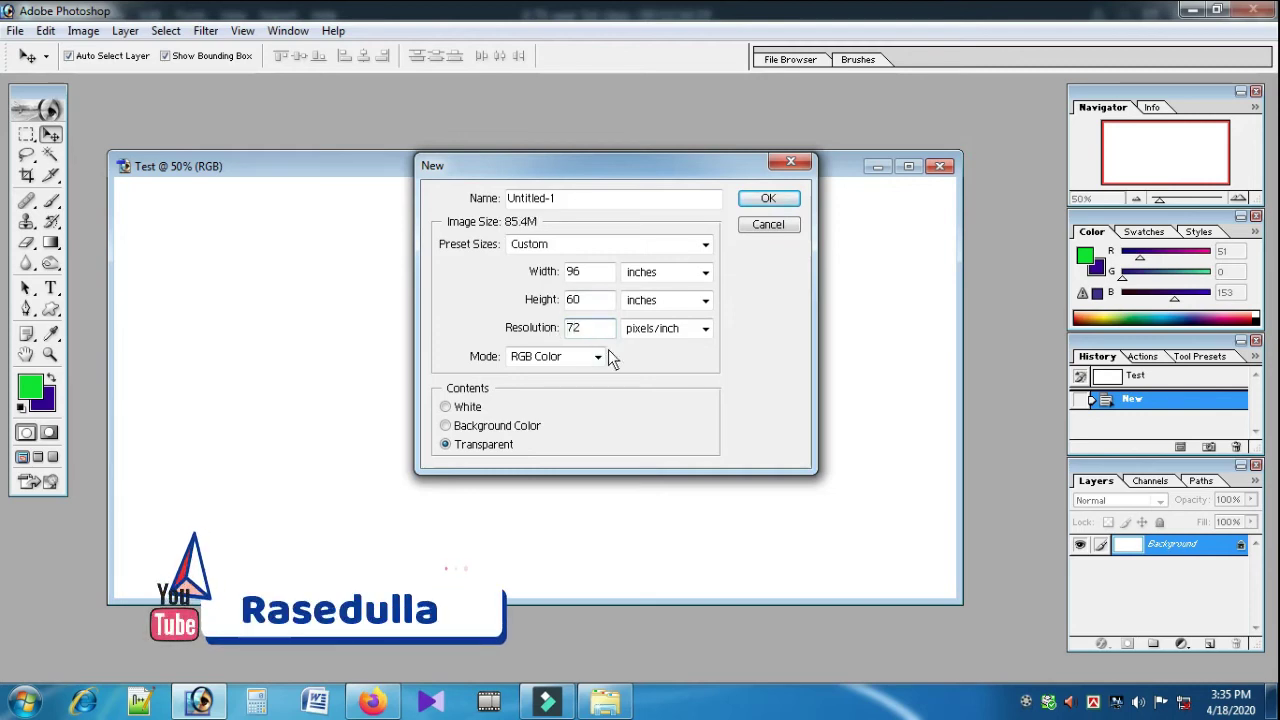
{"action": "left_click", "coordinate": [765, 205]}
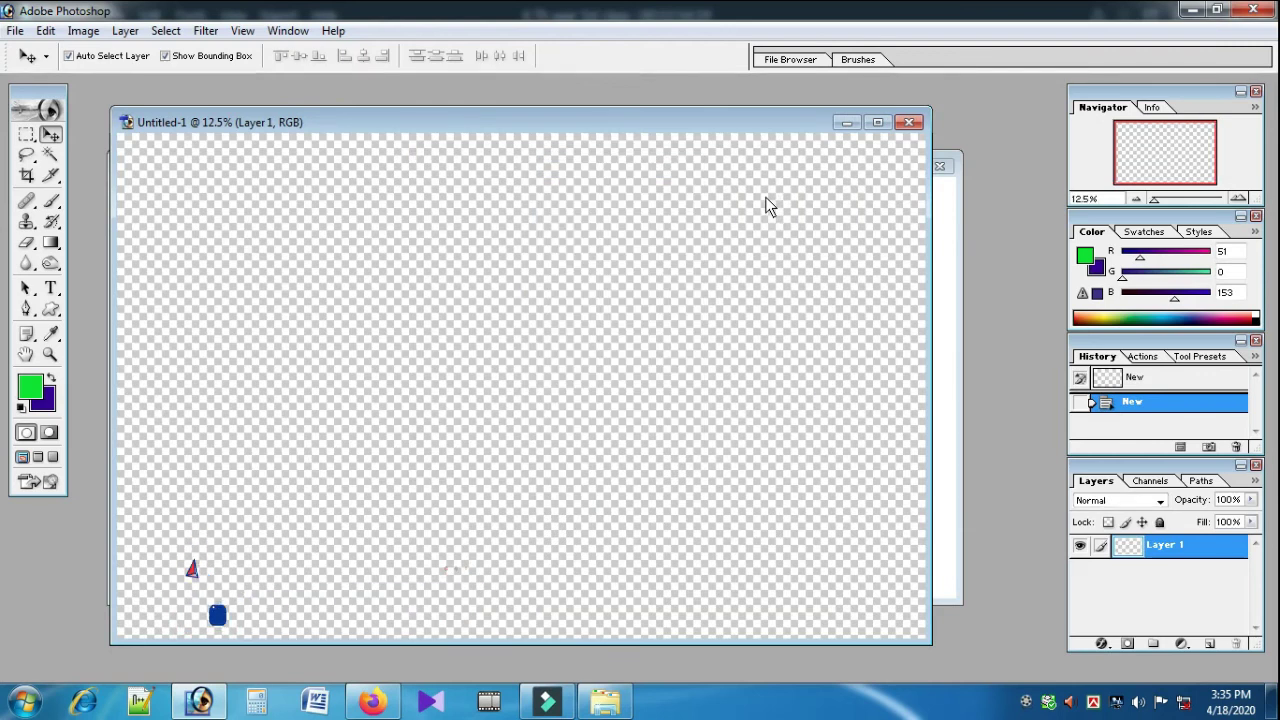
Start another new document with a White background contents setting.
{"action": "left_click_drag", "start_coordinate": [521, 125], "coordinate": [559, 136]}
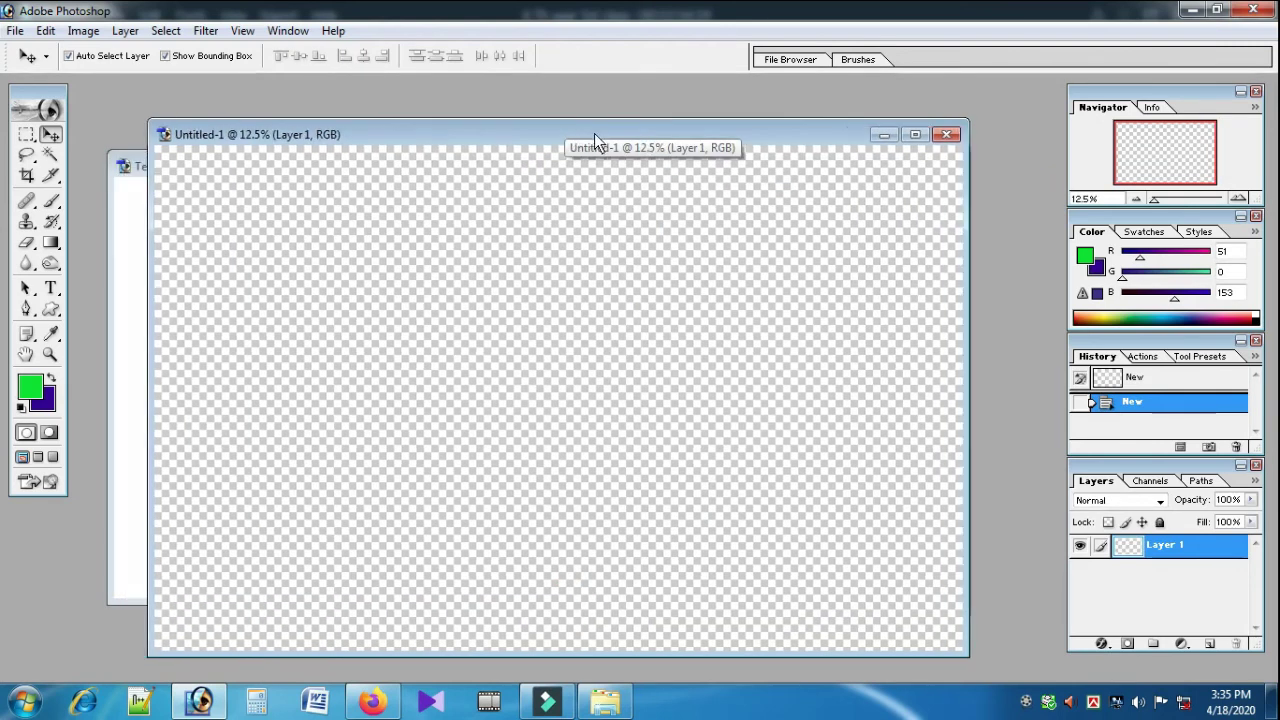
{"action": "left_click", "coordinate": [15, 30]}
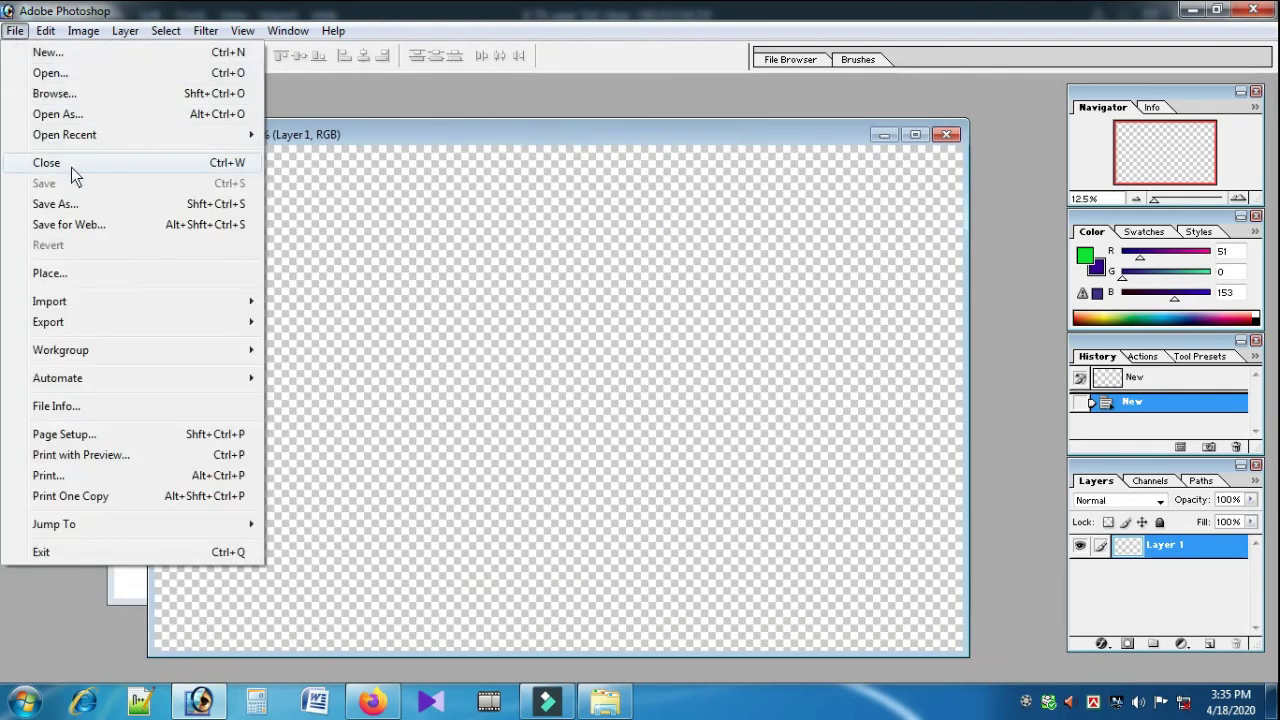
{"action": "left_click", "coordinate": [75, 53]}
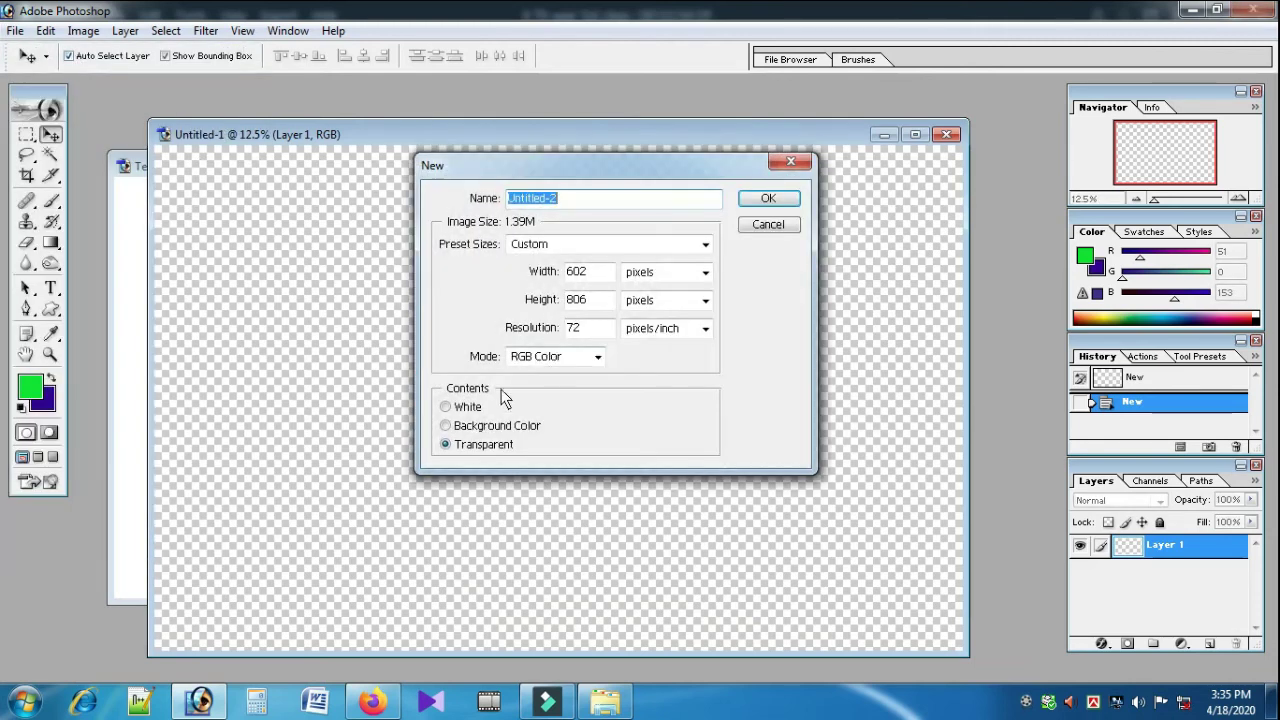
{"action": "left_click", "coordinate": [447, 407]}
Set width and height units to inches, enter 96 by 60, and create Untitled-2.
{"action": "left_click", "coordinate": [672, 274]}
{"action": "left_click", "coordinate": [657, 305]}
{"action": "left_click", "coordinate": [665, 302]}
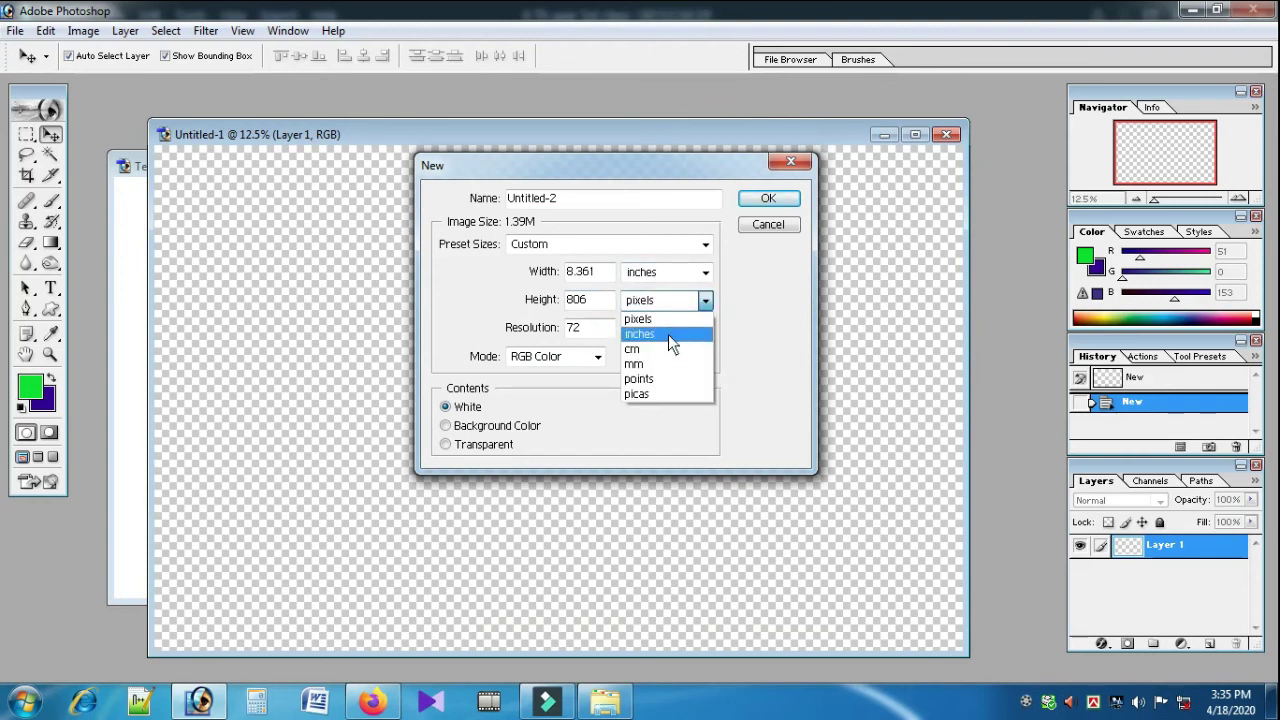
{"action": "left_click", "coordinate": [668, 334]}
{"action": "left_click_drag", "start_coordinate": [610, 271], "coordinate": [527, 277]}
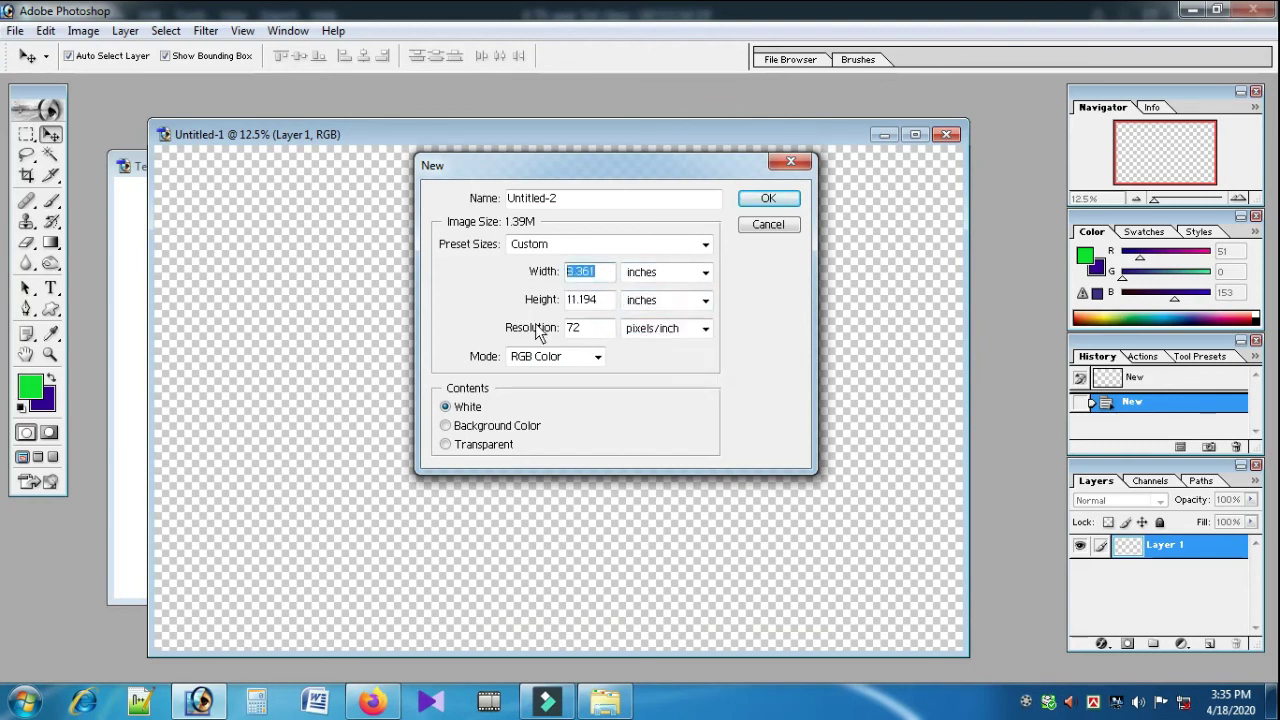
{"action": "type", "text": "96"}
{"action": "type", "text": "60"}
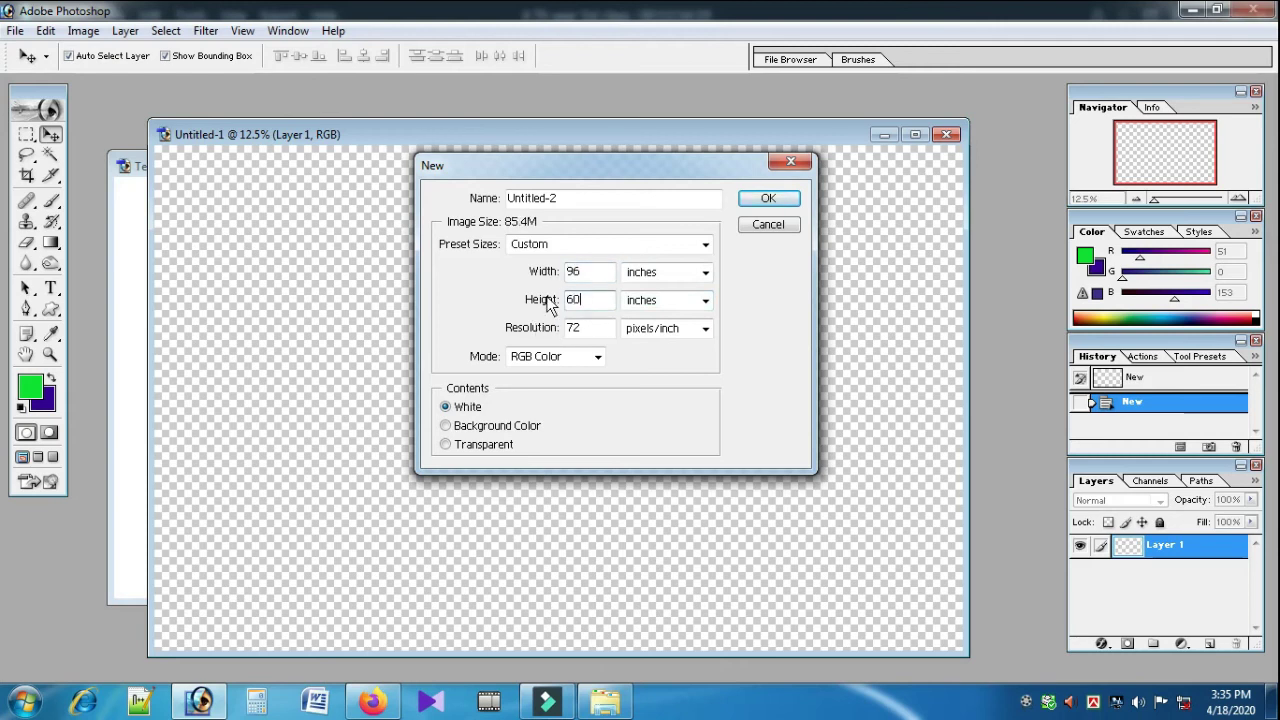
{"action": "left_click", "coordinate": [769, 199]}
{"action": "mouse_move", "coordinate": [480, 137]}
{"action": "left_mouse_down"}
{"action": "mouse_move", "coordinate": [551, 137]}
{"action": "mouse_move", "coordinate": [408, 140]}
{"action": "mouse_move", "coordinate": [491, 140]}
{"action": "left_mouse_up"}
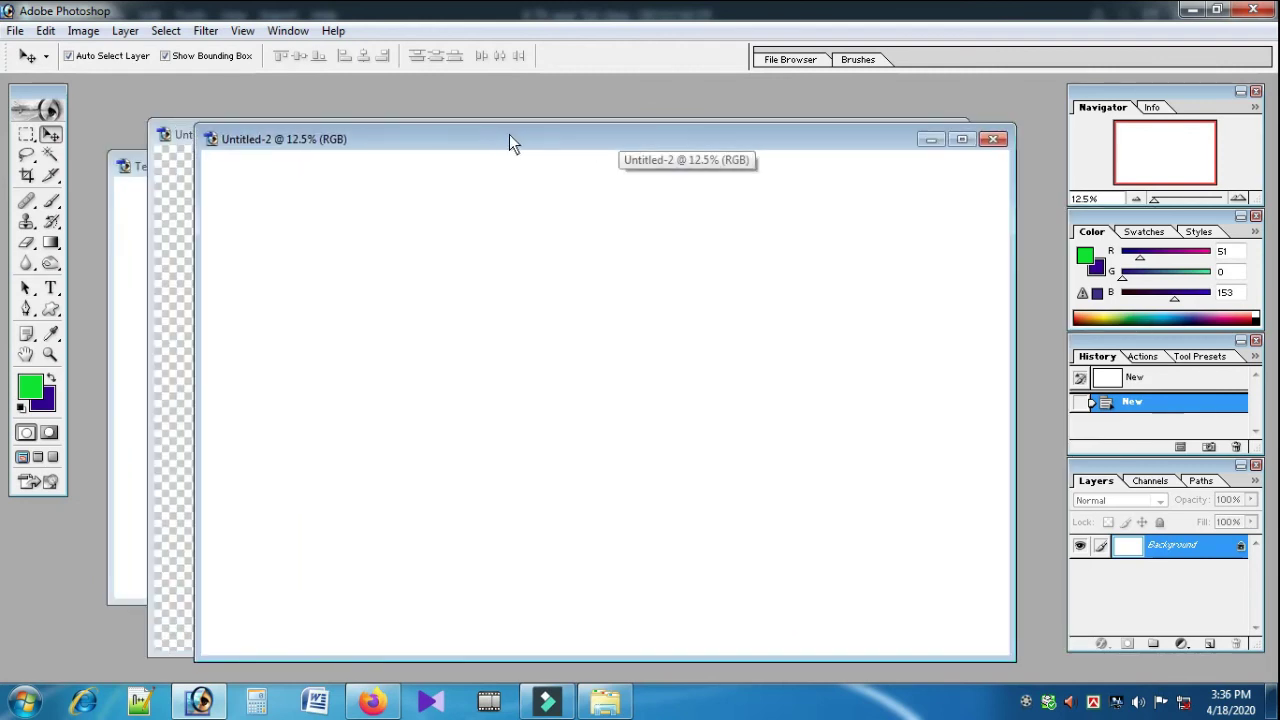
Close the Untitled-2, Untitled-1 and Test documents.
{"action": "left_click", "coordinate": [993, 139]}
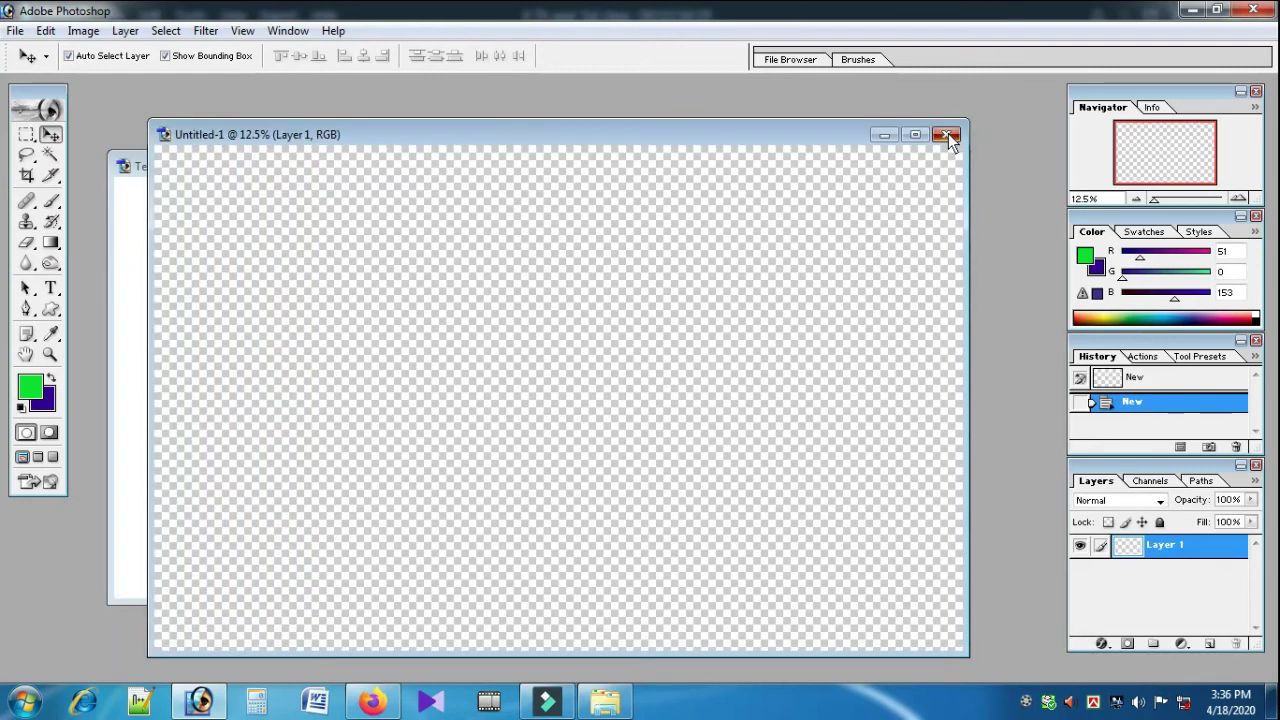
{"action": "left_click", "coordinate": [948, 133]}
{"action": "left_click", "coordinate": [940, 166]}
Open the image 111 through the File Open dialog.
{"action": "left_click", "coordinate": [15, 30]}
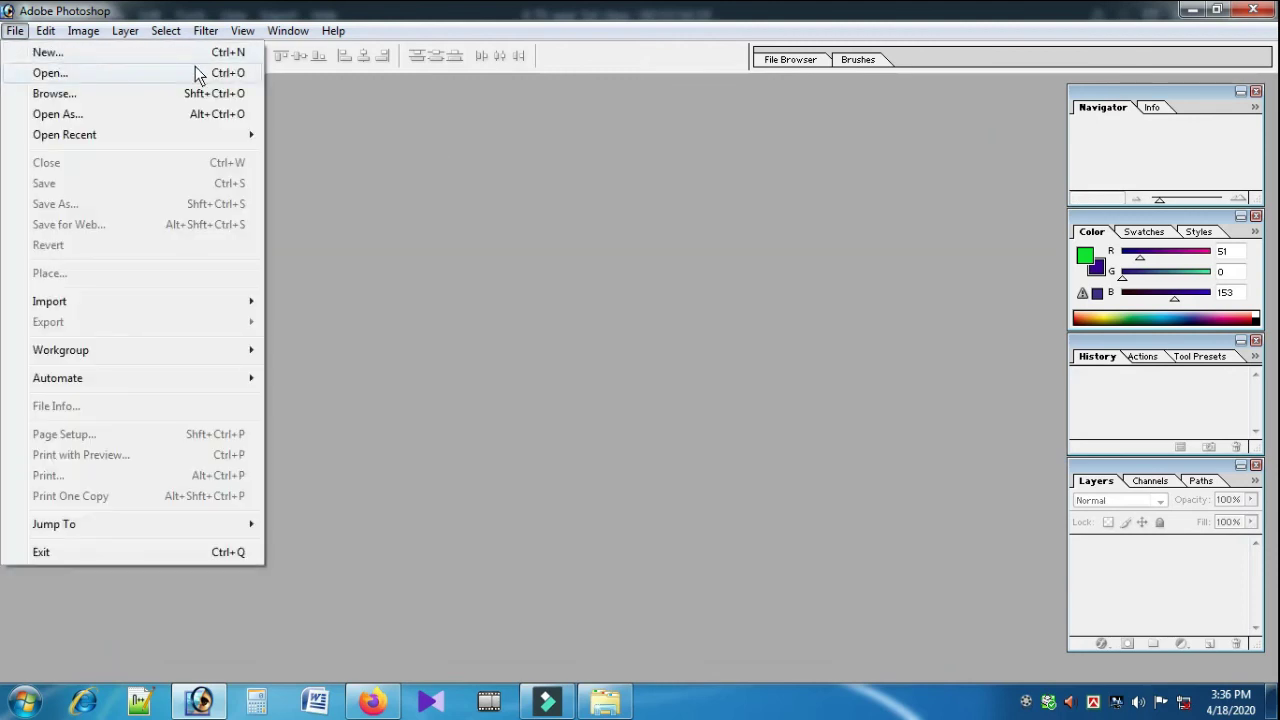
{"action": "left_click", "coordinate": [99, 76]}
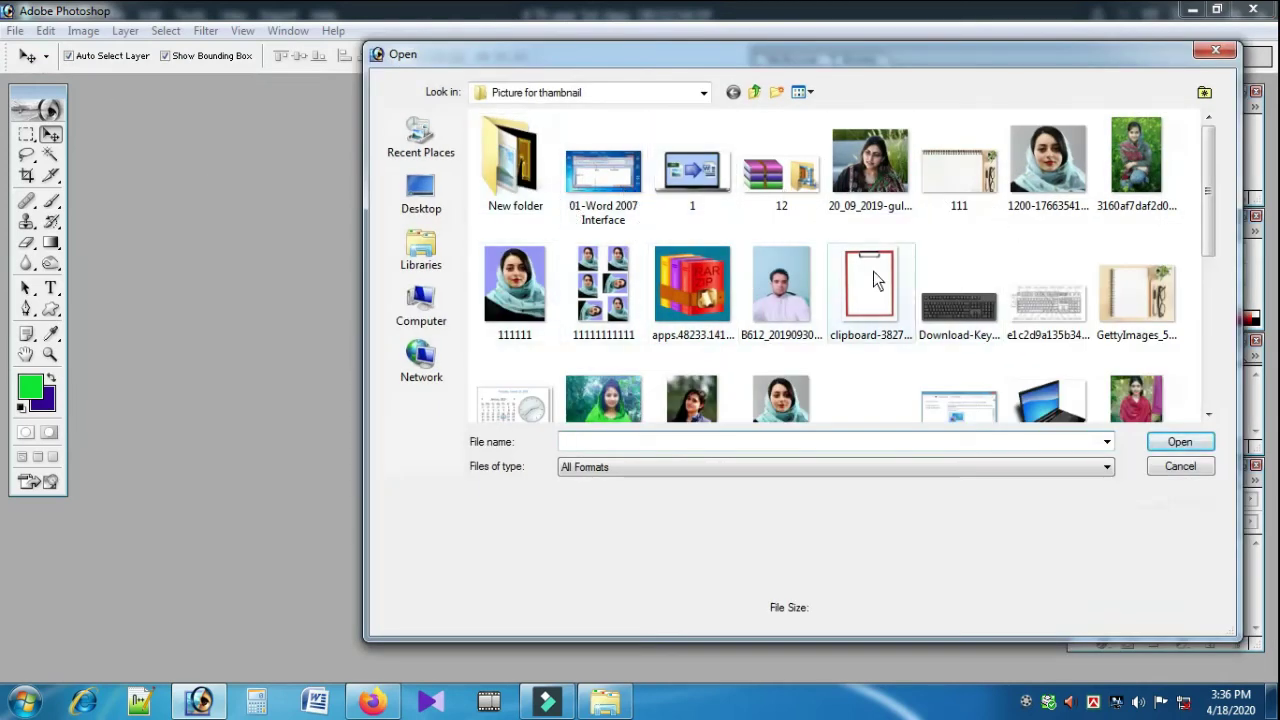
{"action": "left_click", "coordinate": [977, 200]}
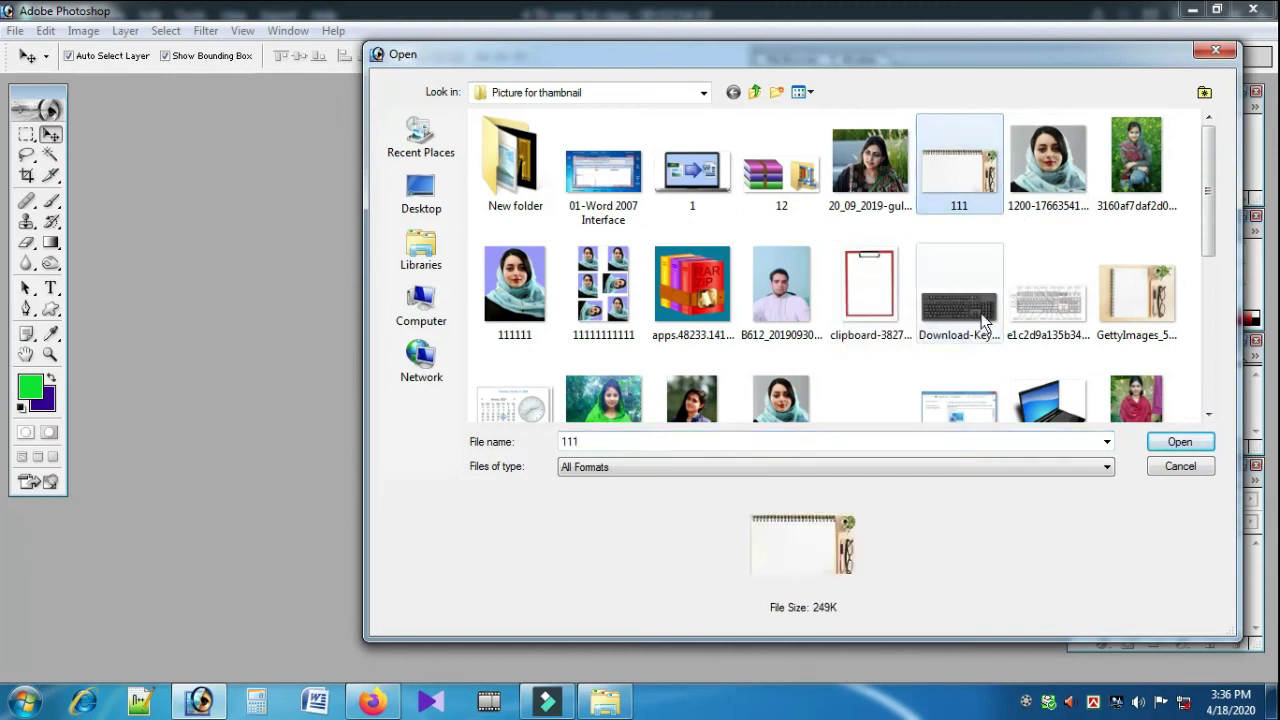
{"action": "left_click", "coordinate": [1177, 443]}
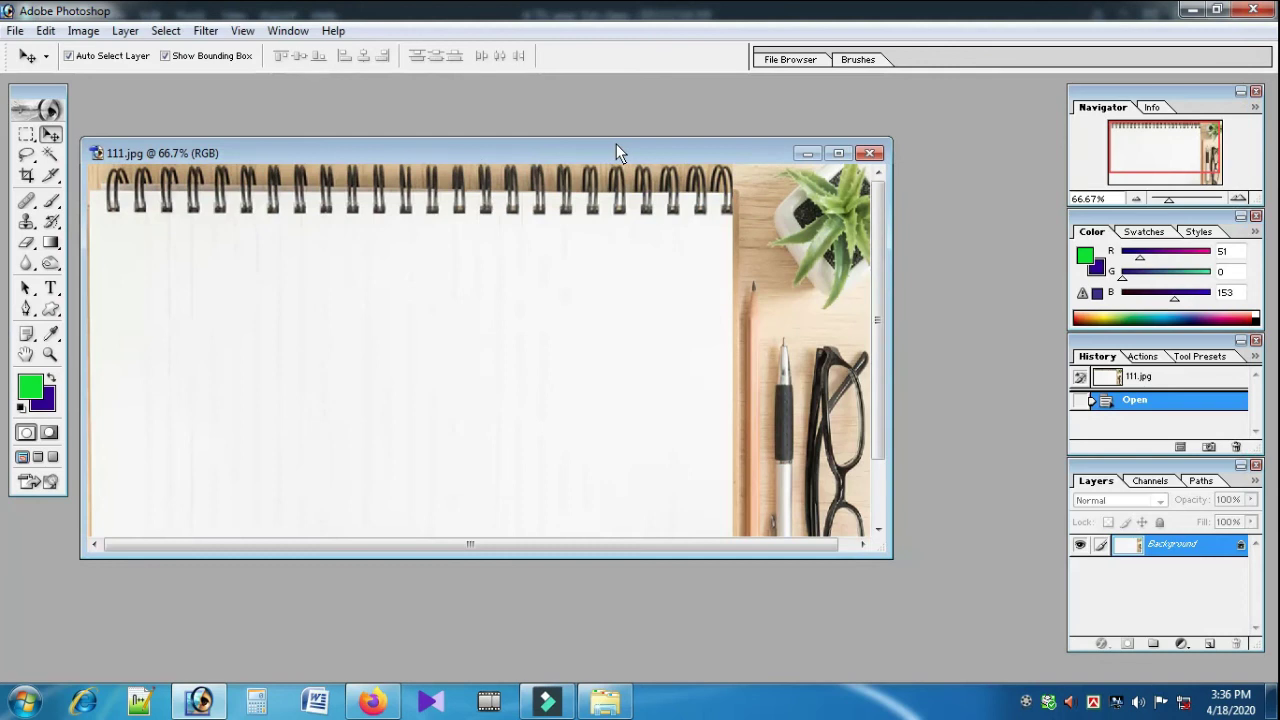
Browse the Picture for thumbnail folder and drag image 1 into the workspace.
{"action": "left_click", "coordinate": [15, 31]}
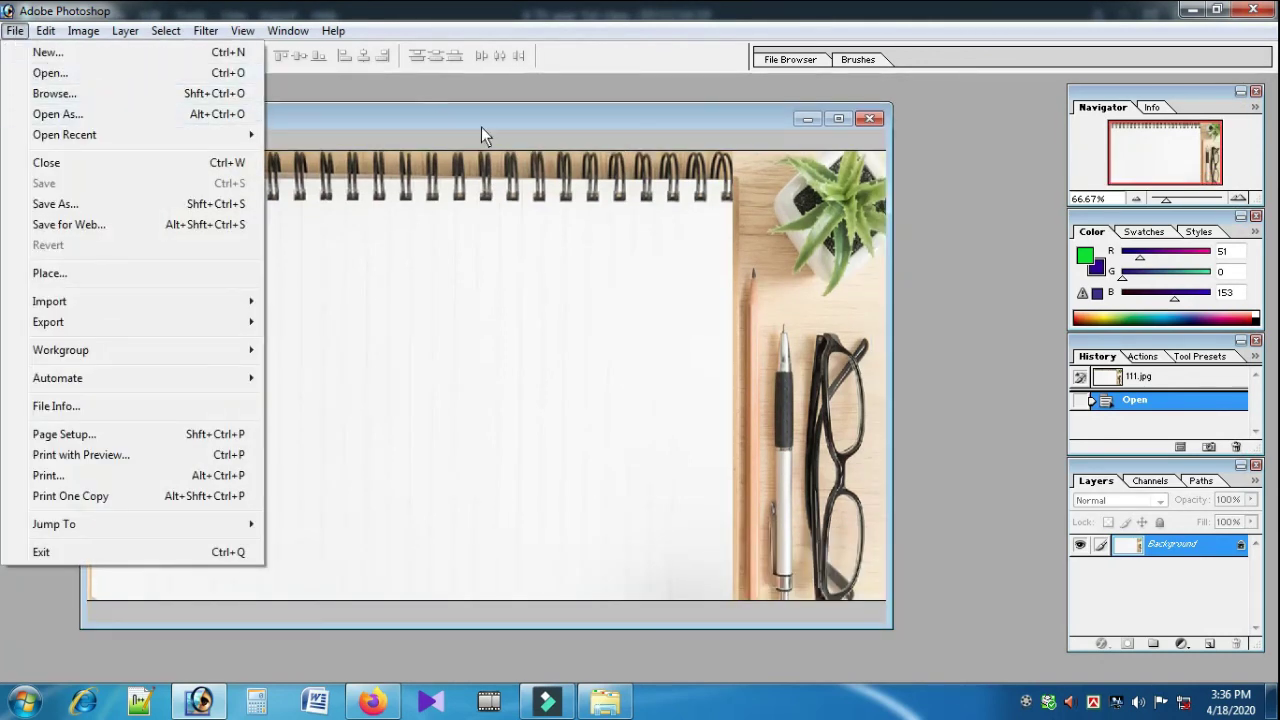
{"action": "left_click", "coordinate": [536, 140]}
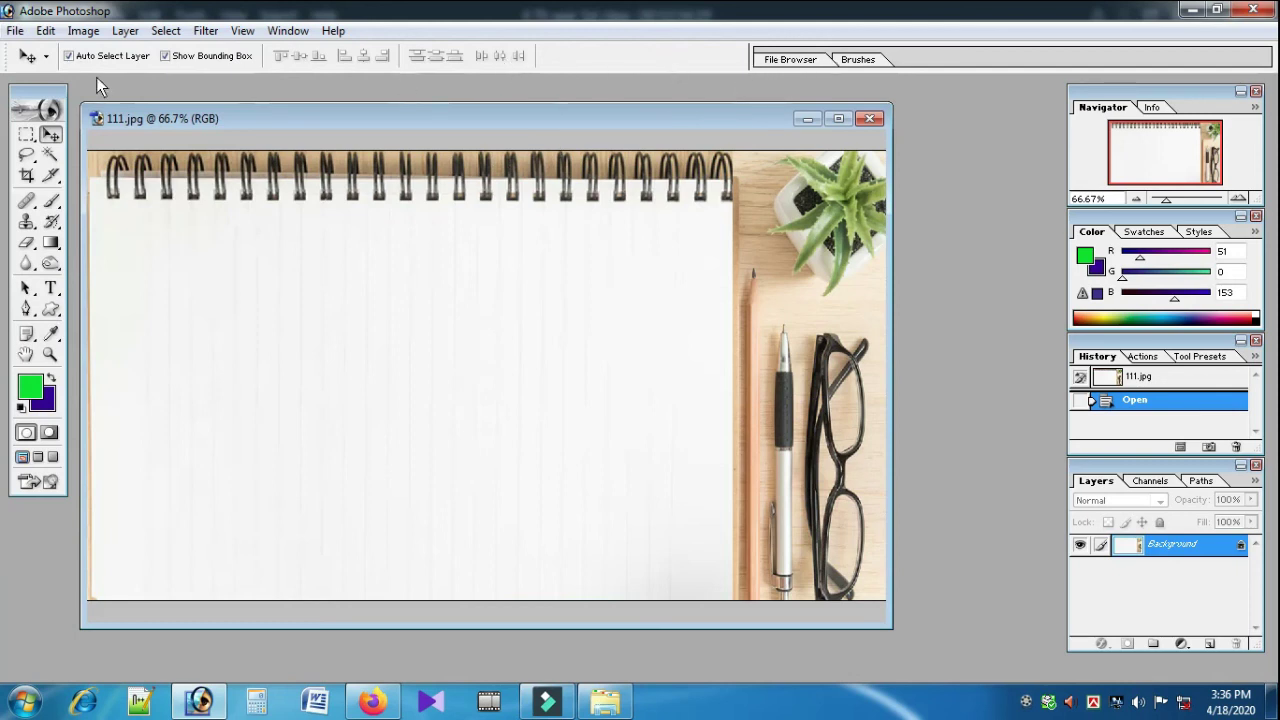
{"action": "left_click", "coordinate": [15, 31]}
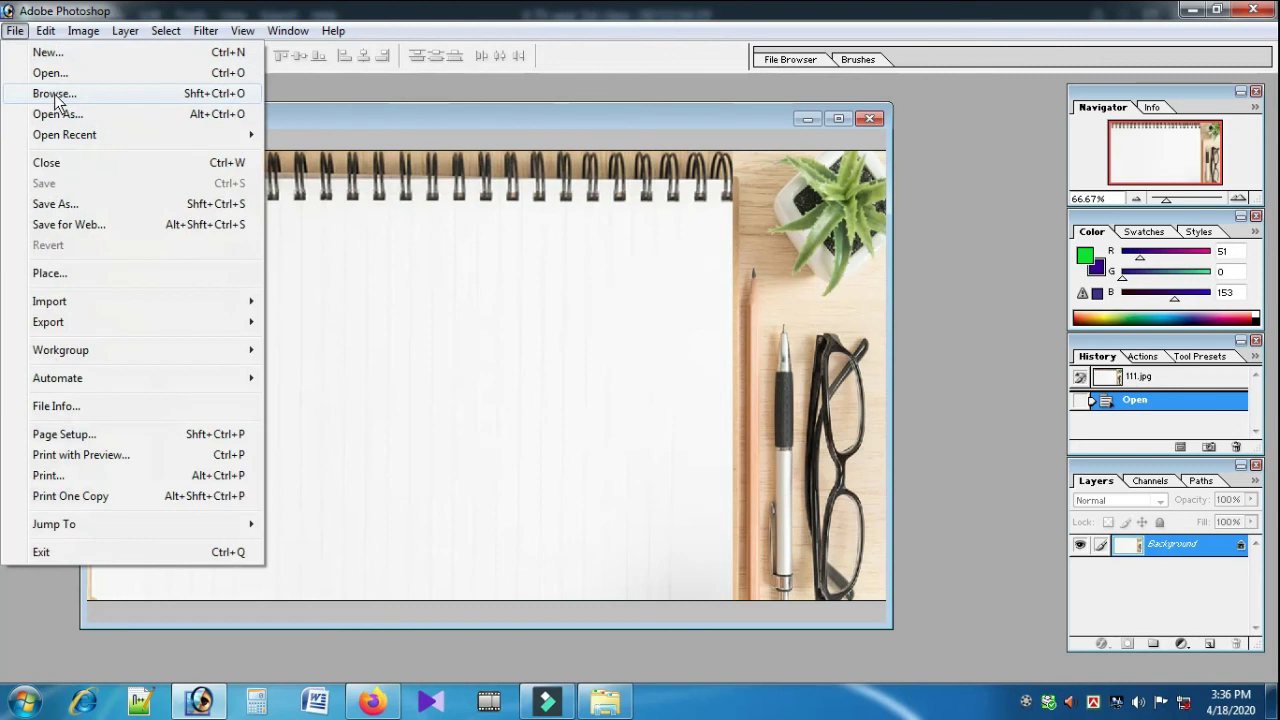
{"action": "left_click", "coordinate": [54, 94]}
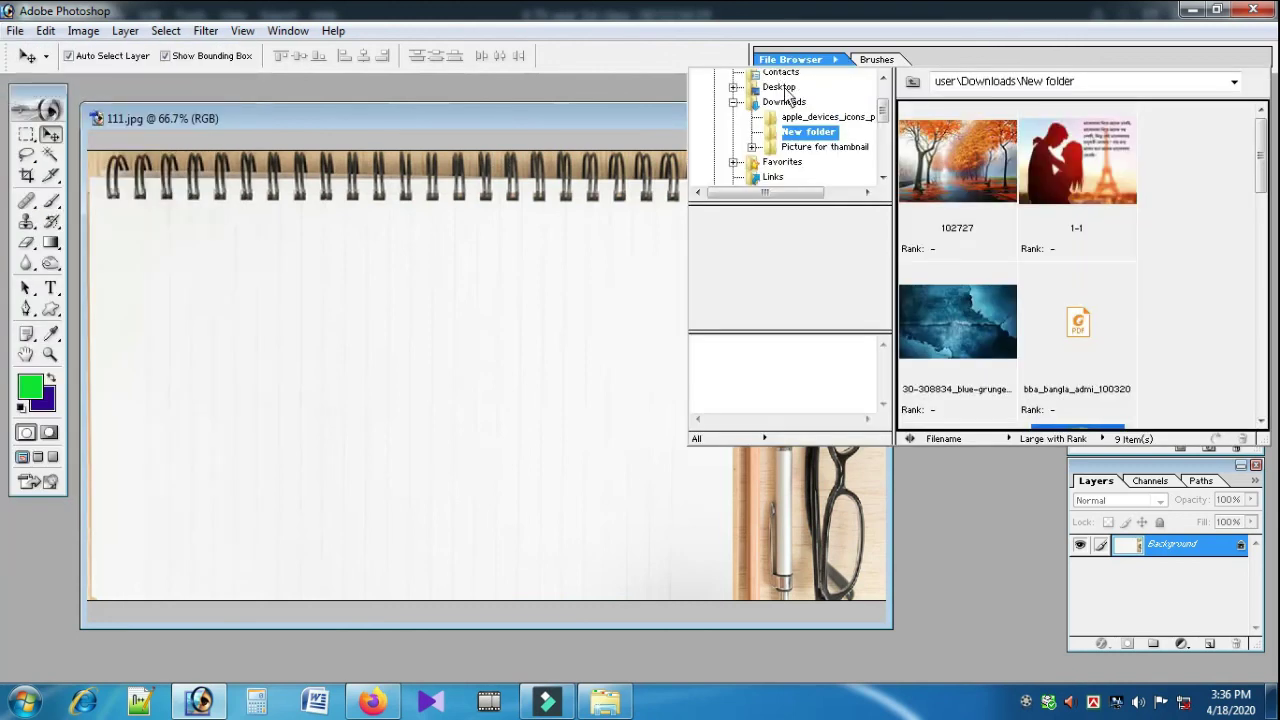
{"action": "left_click", "coordinate": [815, 147]}
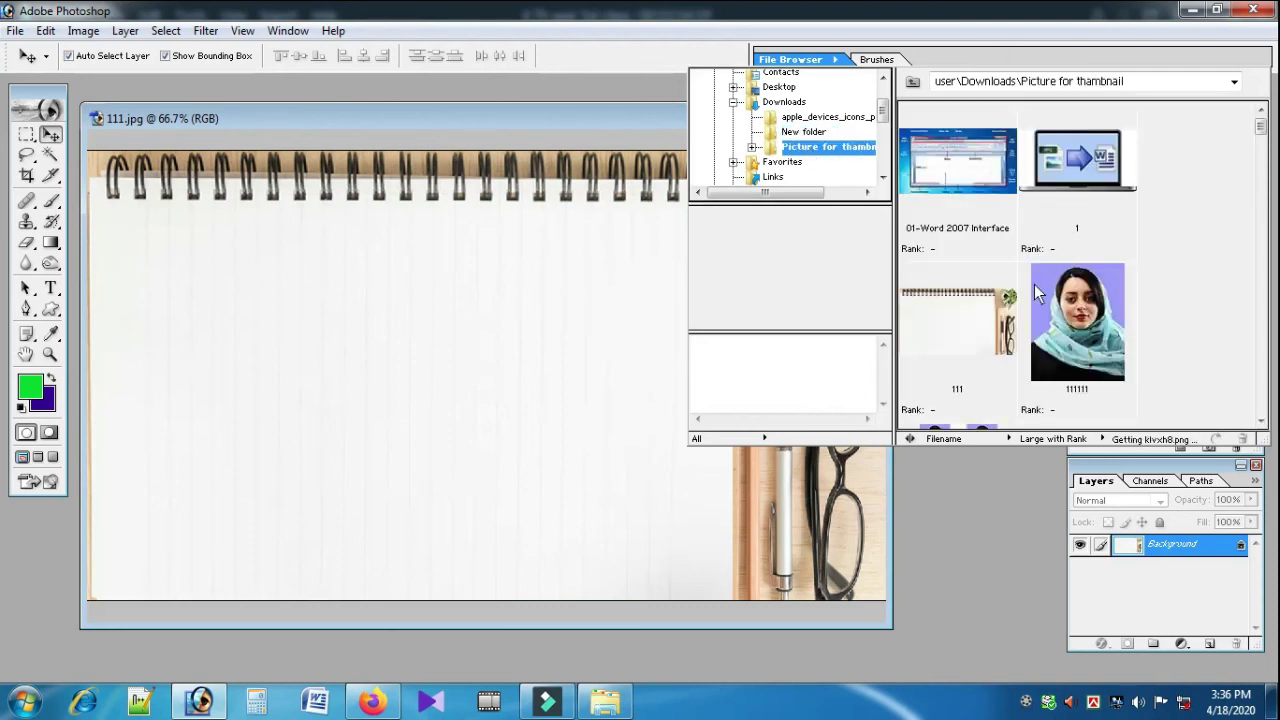
{"action": "left_click", "coordinate": [978, 182]}
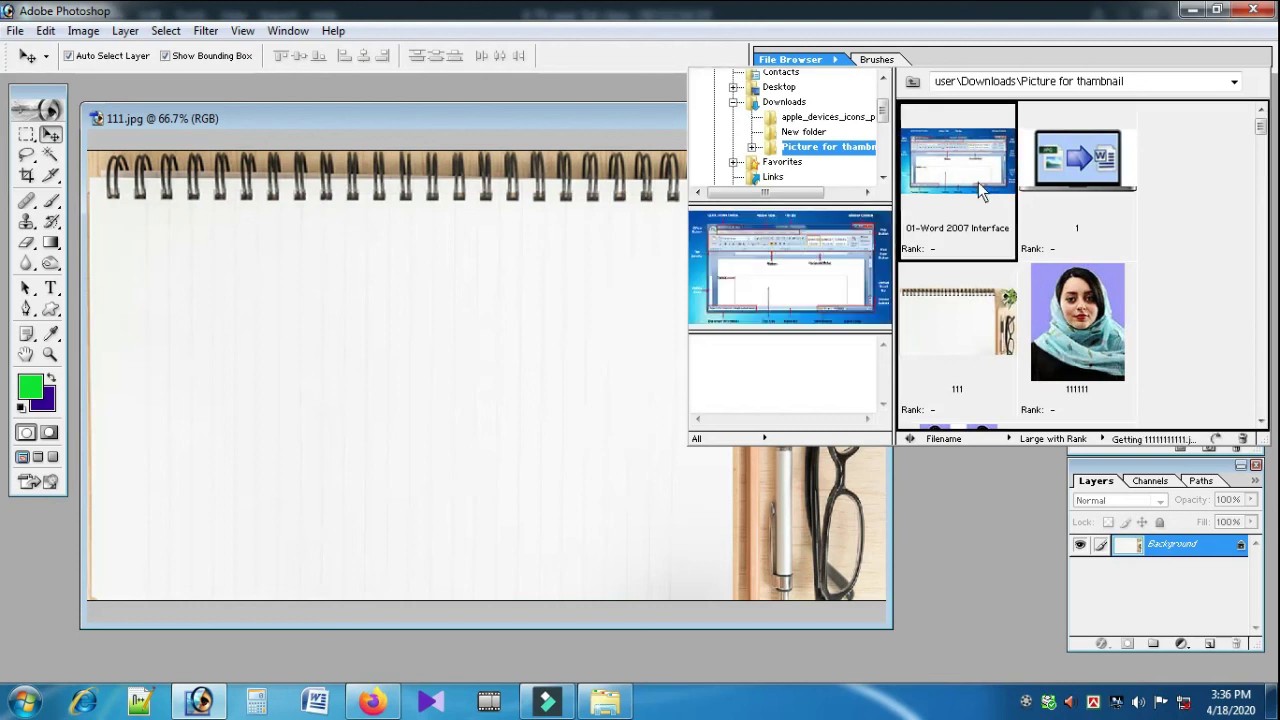
{"action": "left_click", "coordinate": [1085, 174]}
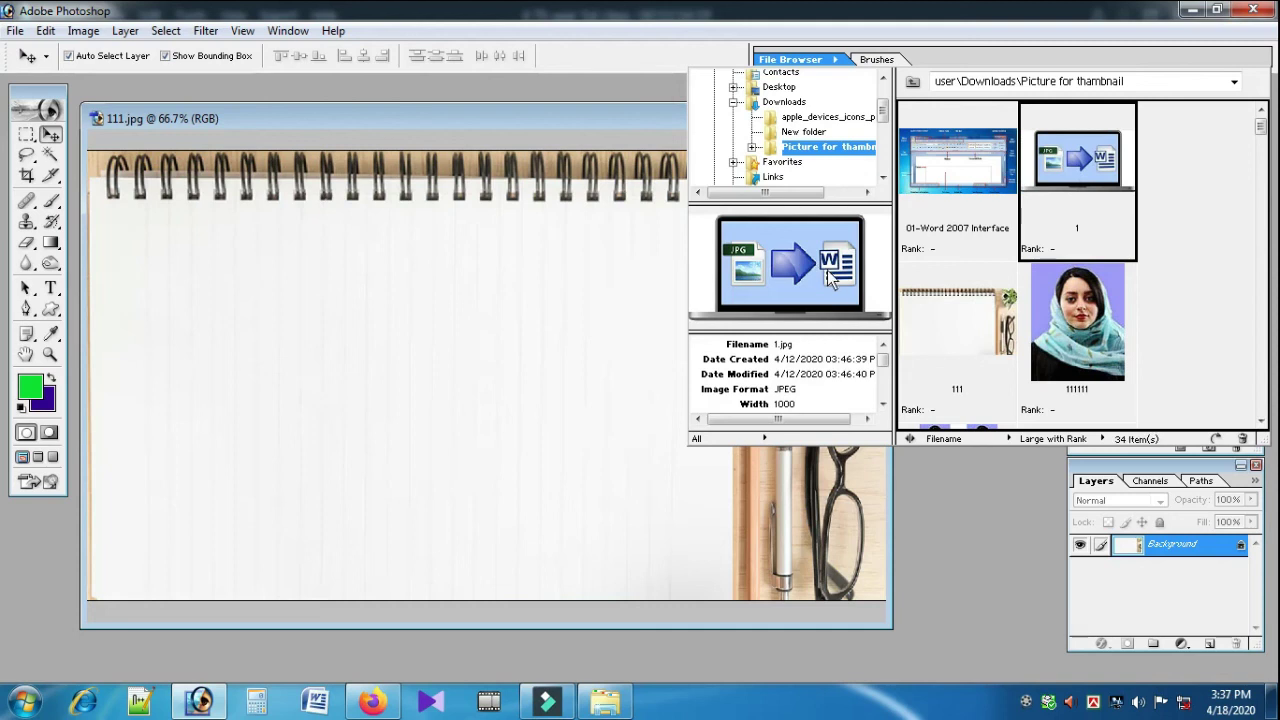
{"action": "left_click_drag", "start_coordinate": [1093, 174], "coordinate": [466, 293]}
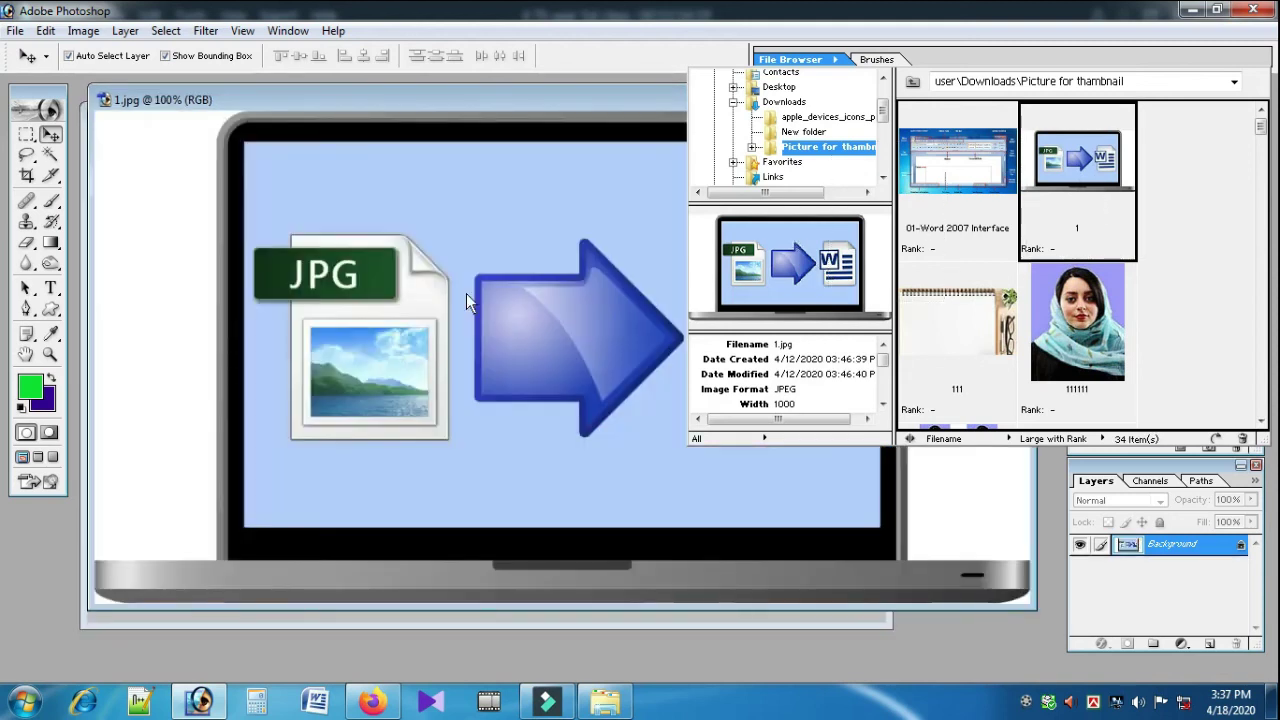
Close that copy and reopen 1.jpg from its thumbnail in the file browser.
{"action": "left_click_drag", "start_coordinate": [505, 92], "coordinate": [462, 228]}
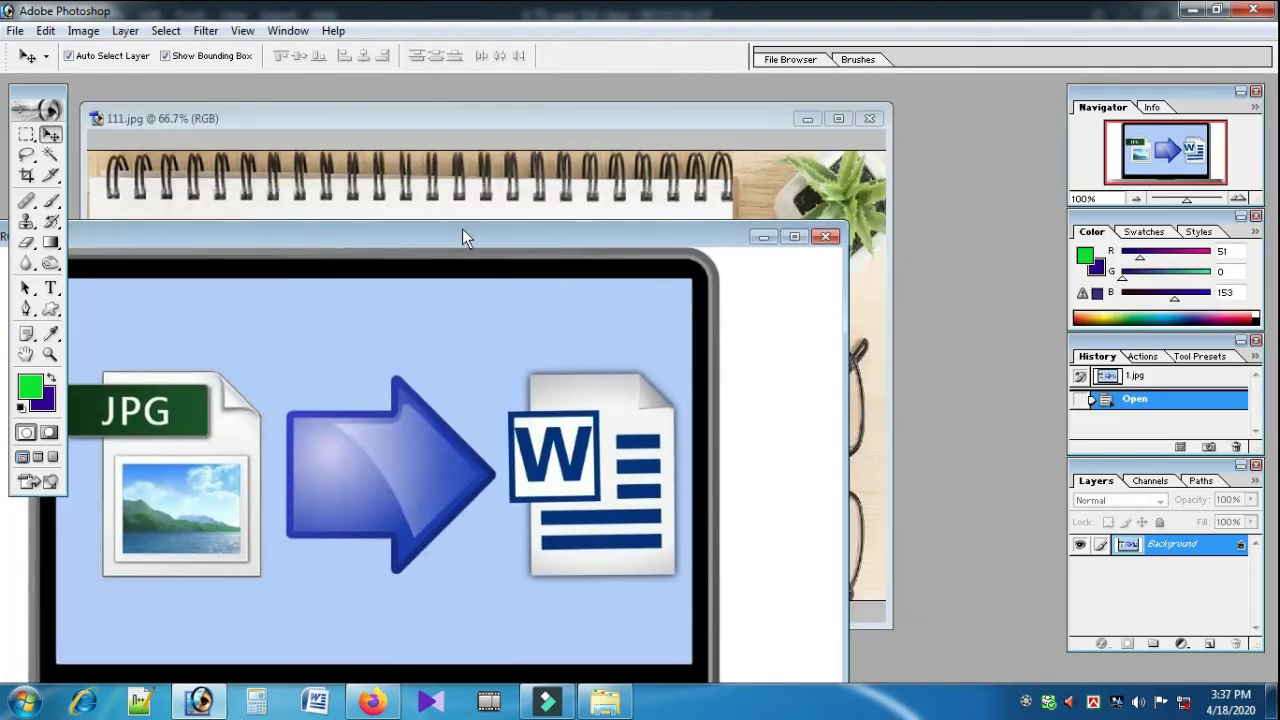
{"action": "left_click", "coordinate": [808, 236]}
{"action": "left_click", "coordinate": [805, 62]}
{"action": "double_click", "coordinate": [1089, 162]}
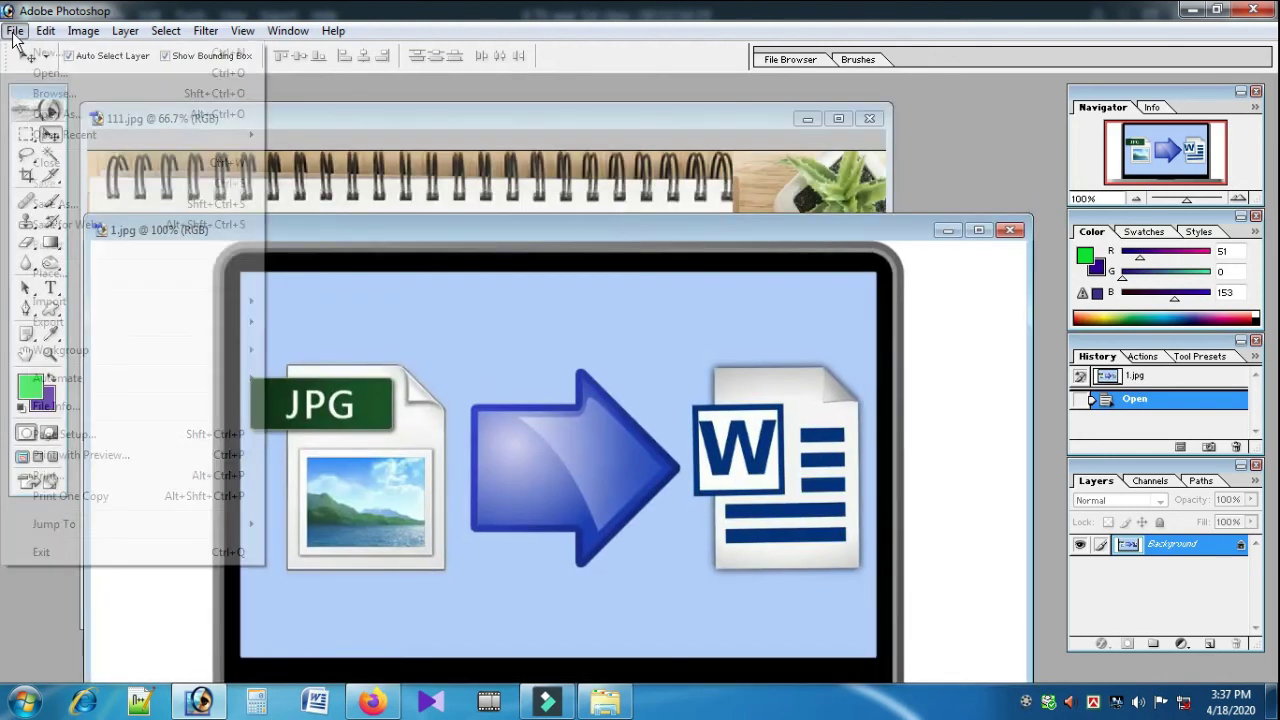
{"action": "left_click", "coordinate": [15, 30]}
{"action": "mouse_move", "coordinate": [64, 140]}
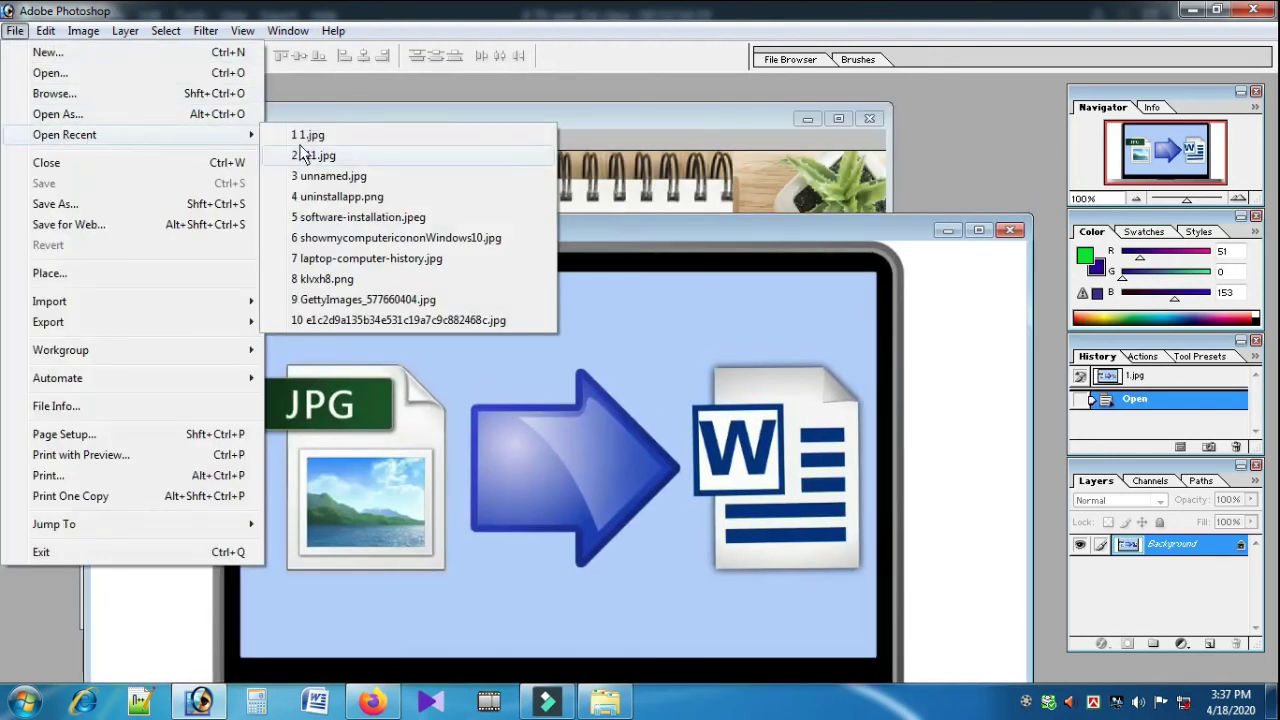
{"action": "left_click", "coordinate": [365, 301]}
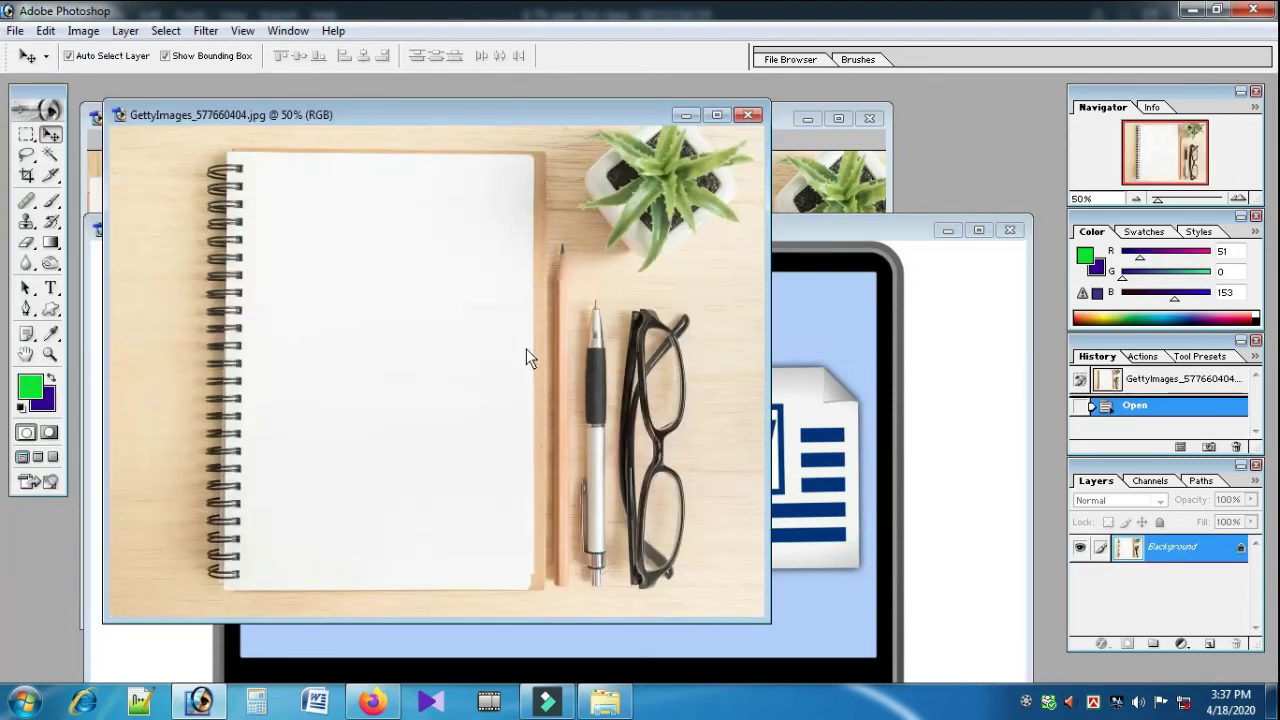
{"action": "left_click", "coordinate": [747, 115]}
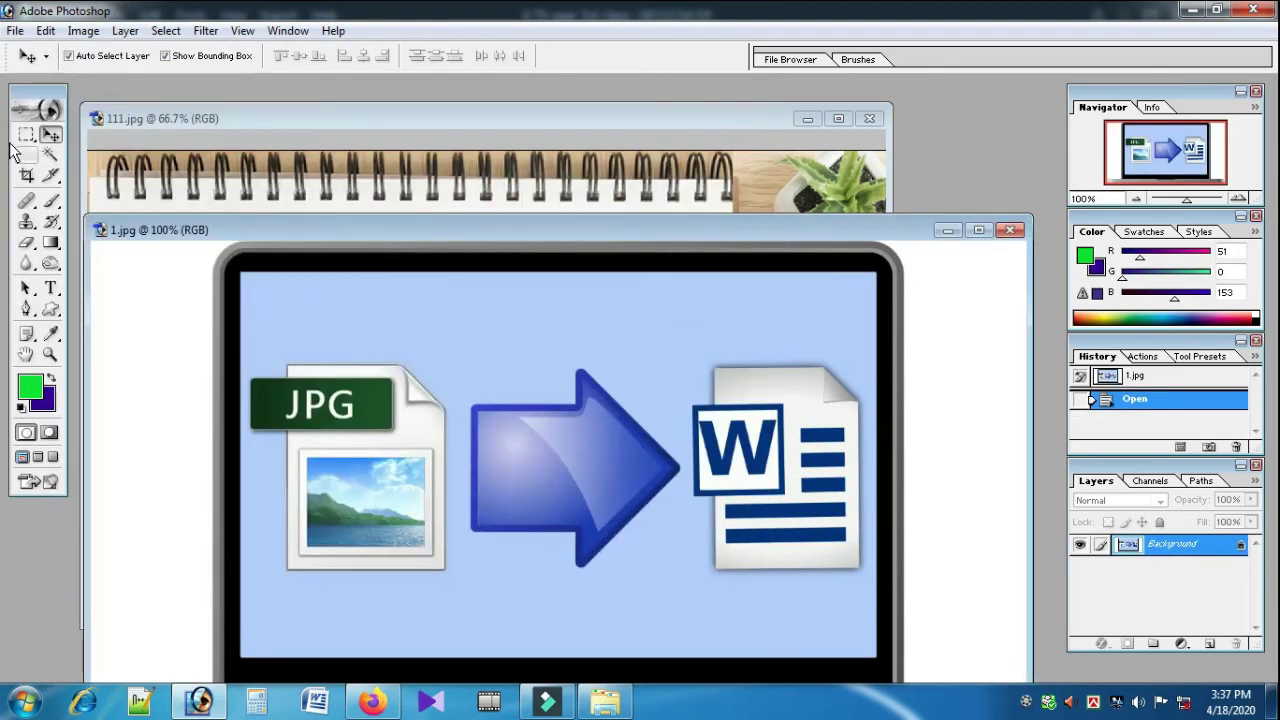
{"action": "left_click", "coordinate": [15, 31]}
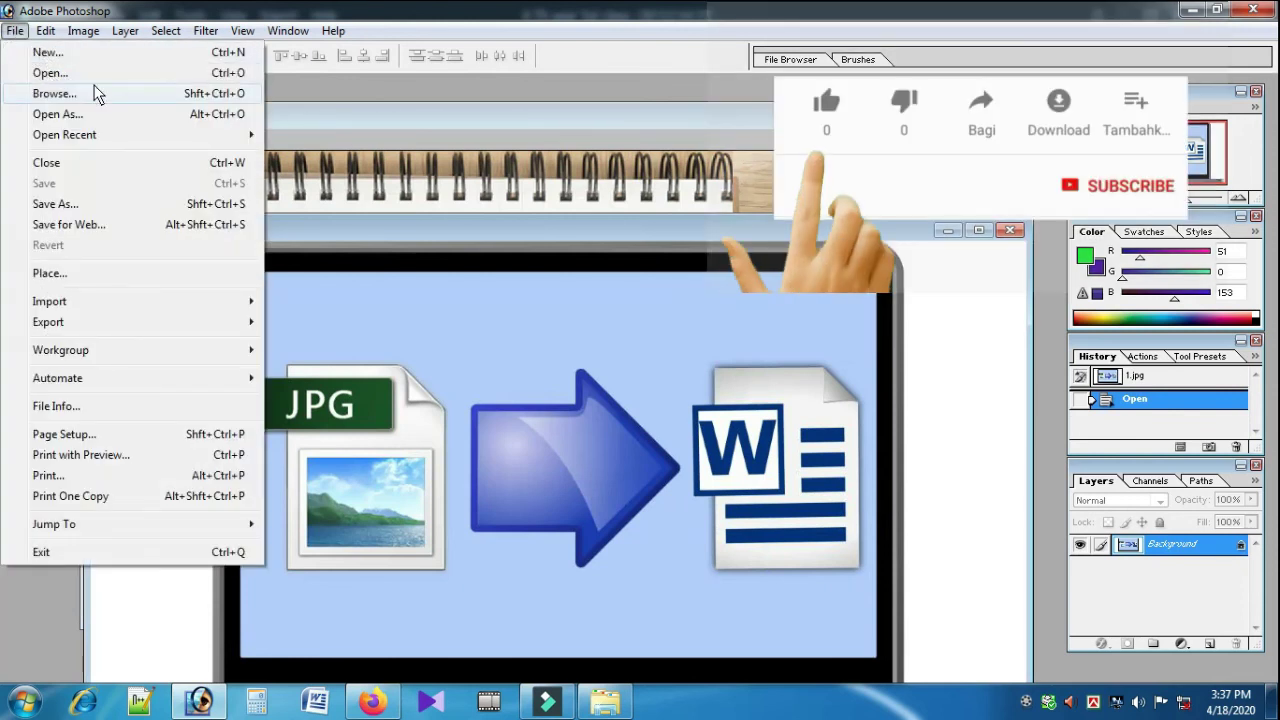
{"action": "mouse_move", "coordinate": [63, 134]}
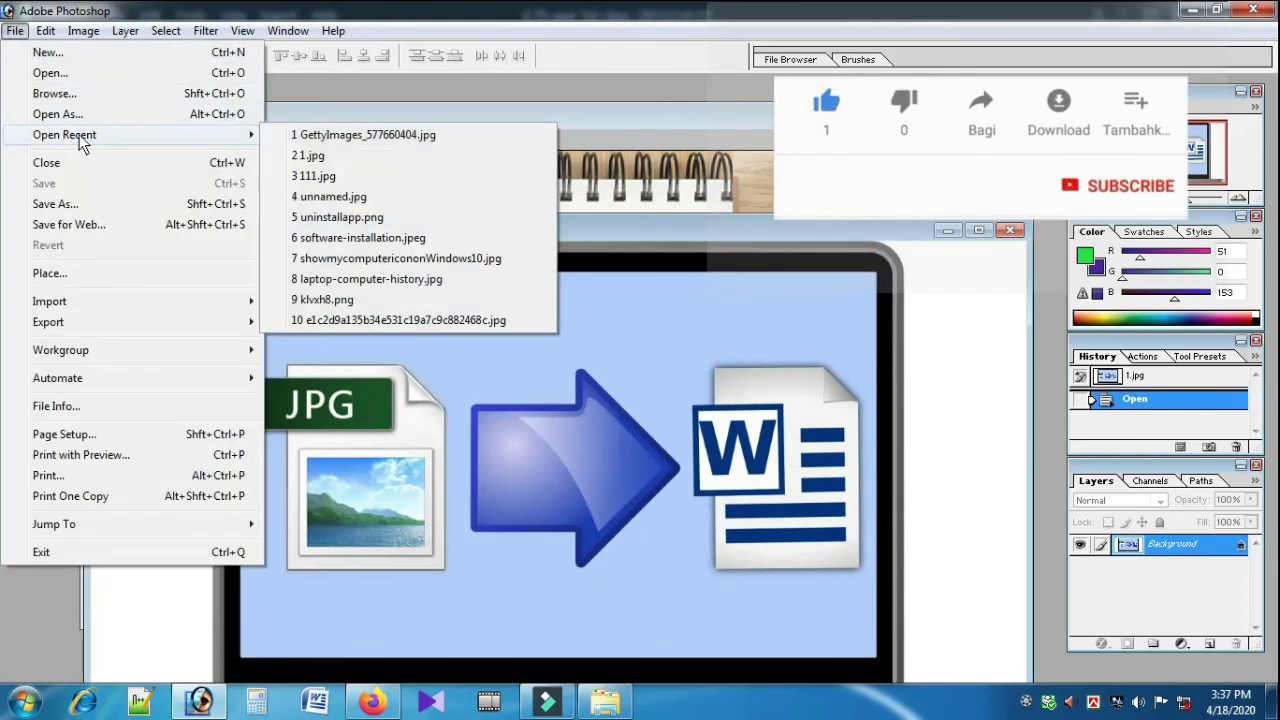